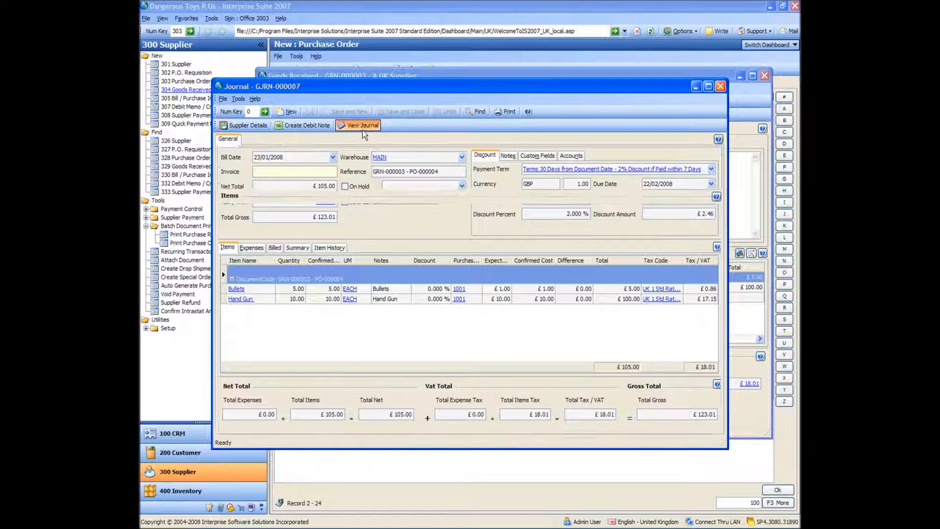
Enlarge the bill's journal to examine its entries, and close the journal, bill and goods received records.
drag(416, 89, 382, 47)
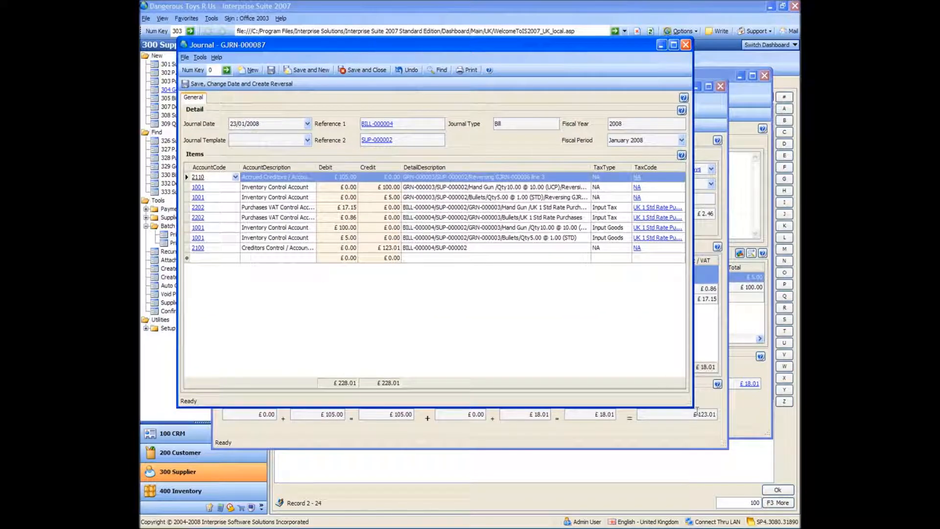
drag(688, 403, 747, 462)
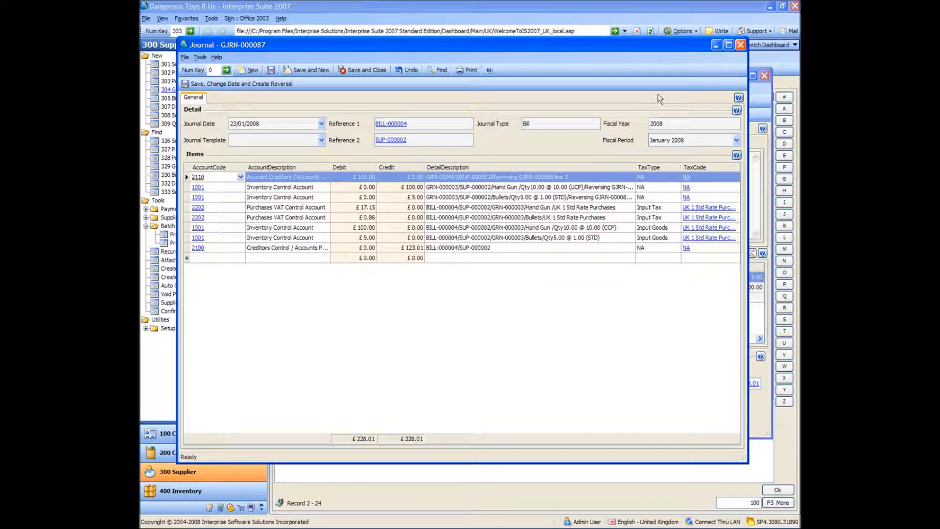
click(741, 46)
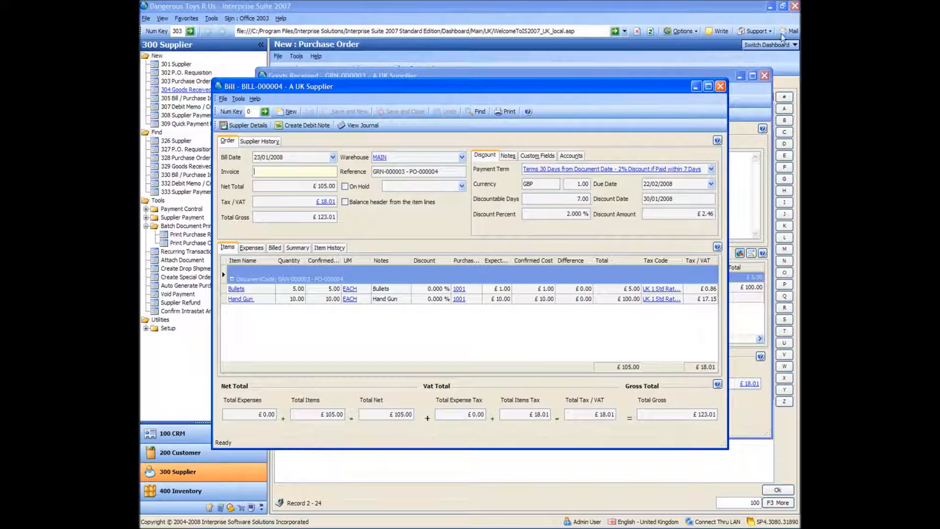
click(720, 86)
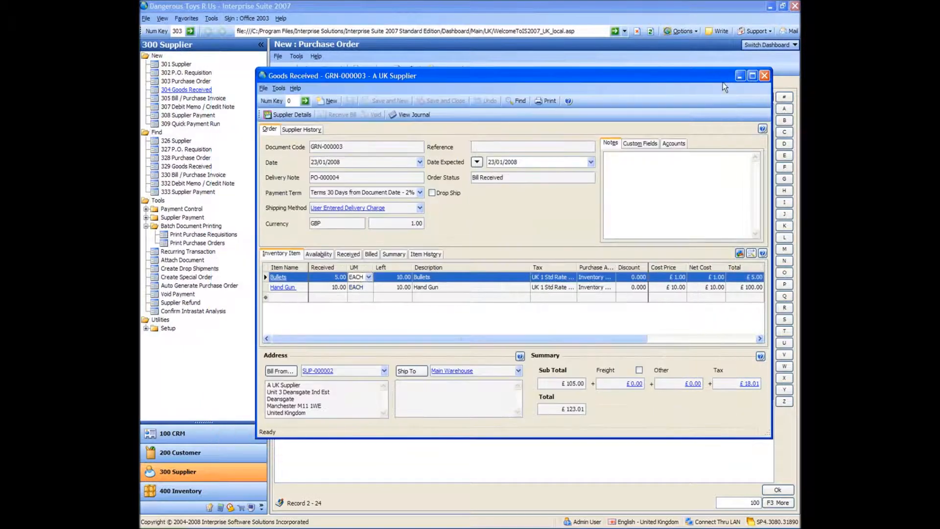
click(765, 76)
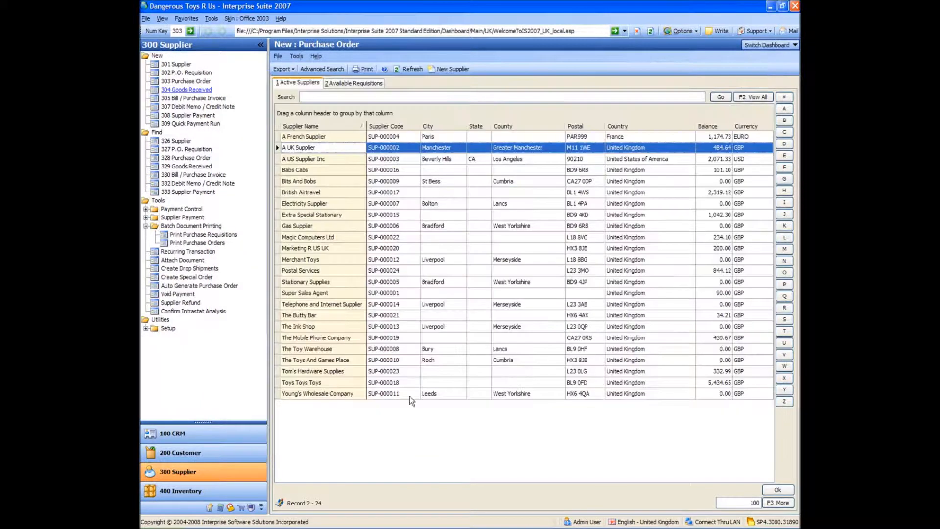
Examine the received and billed lines of A UK Supplier's partially received purchase order, and close the order.
click(187, 158)
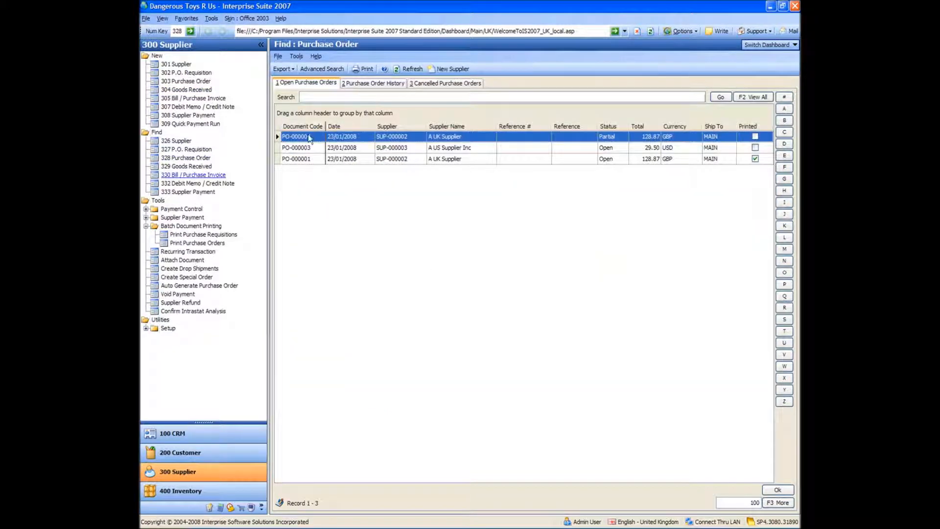
double_click(308, 136)
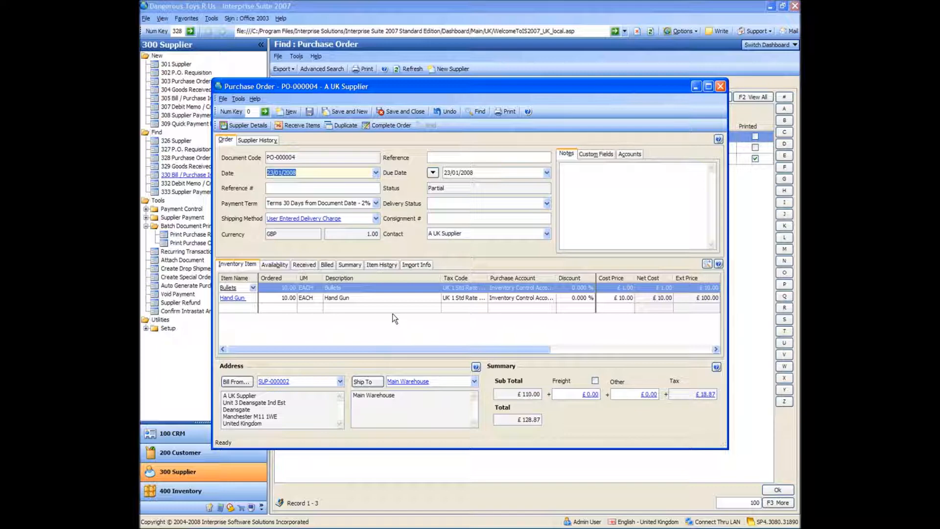
click(307, 265)
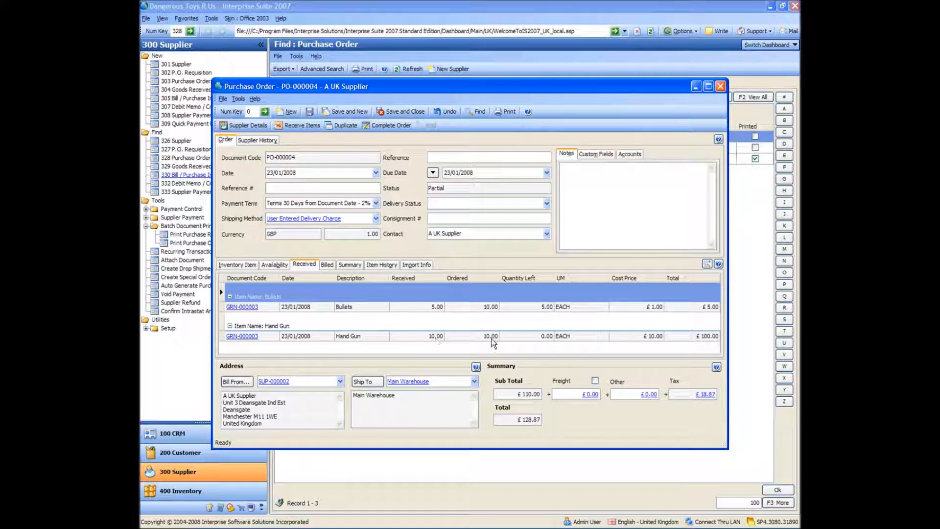
click(327, 265)
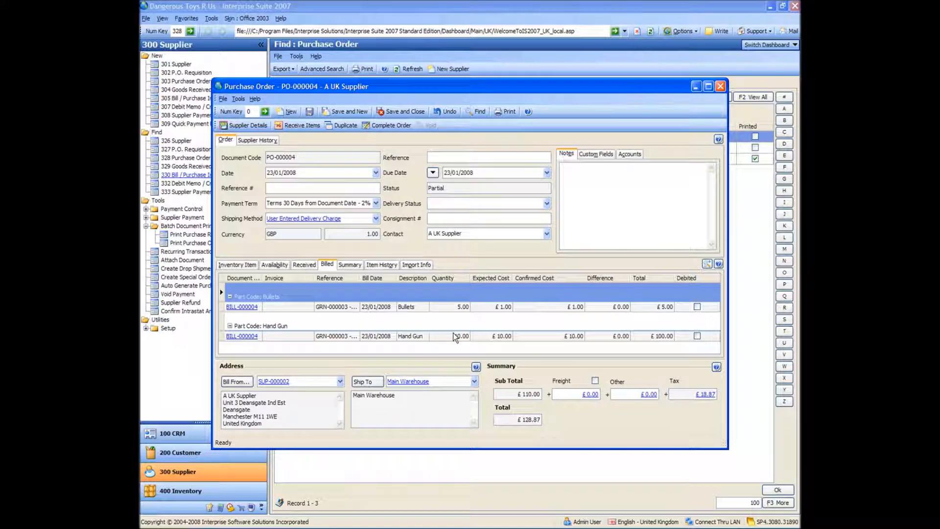
click(721, 86)
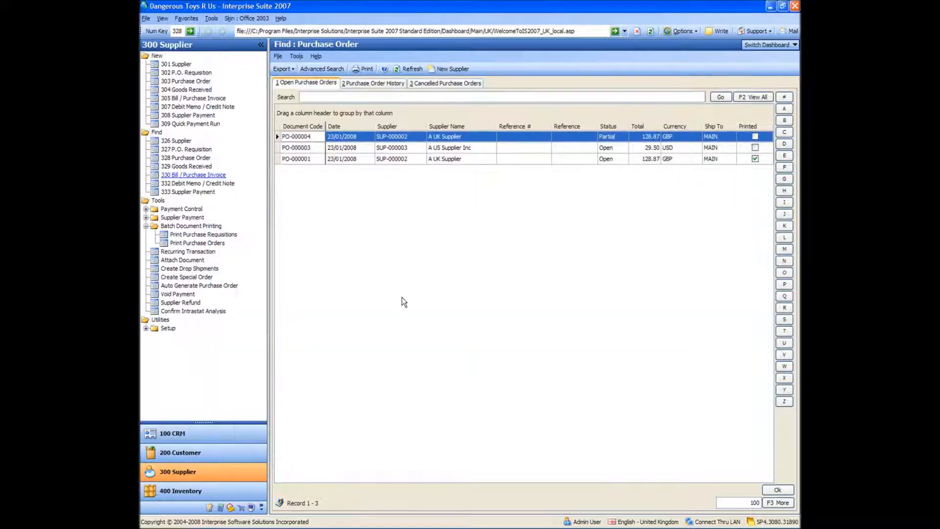
Create a new purchase order for A UK Supplier with a Hand Gun line and an ordered quantity of 20.
click(184, 82)
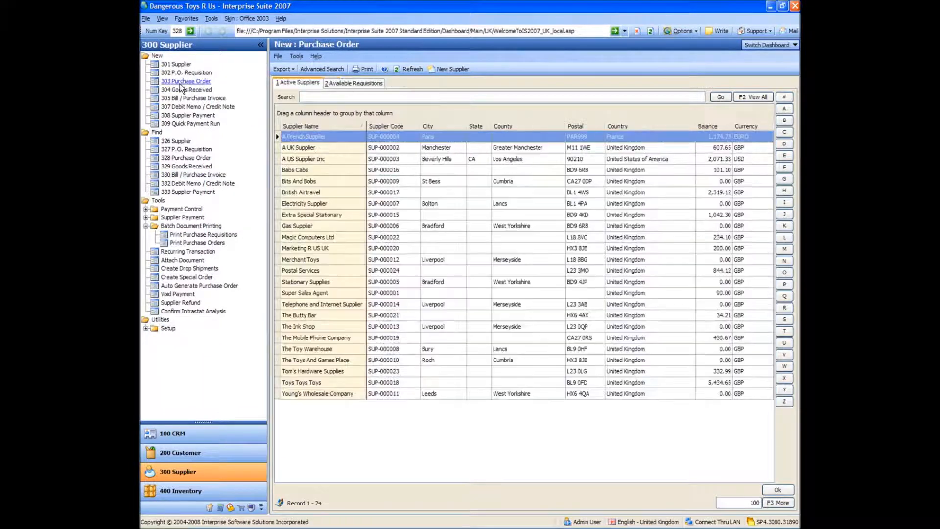
double_click(304, 149)
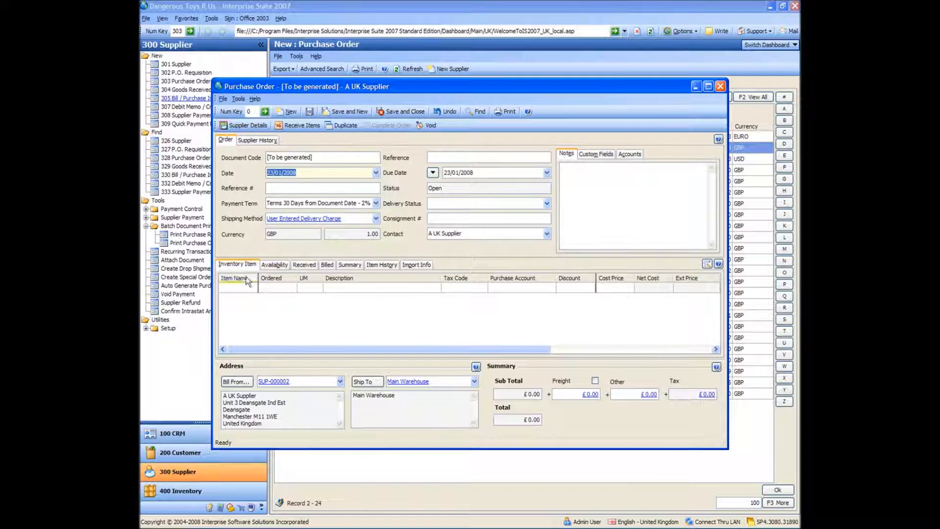
click(242, 290)
text(Hand Gun)
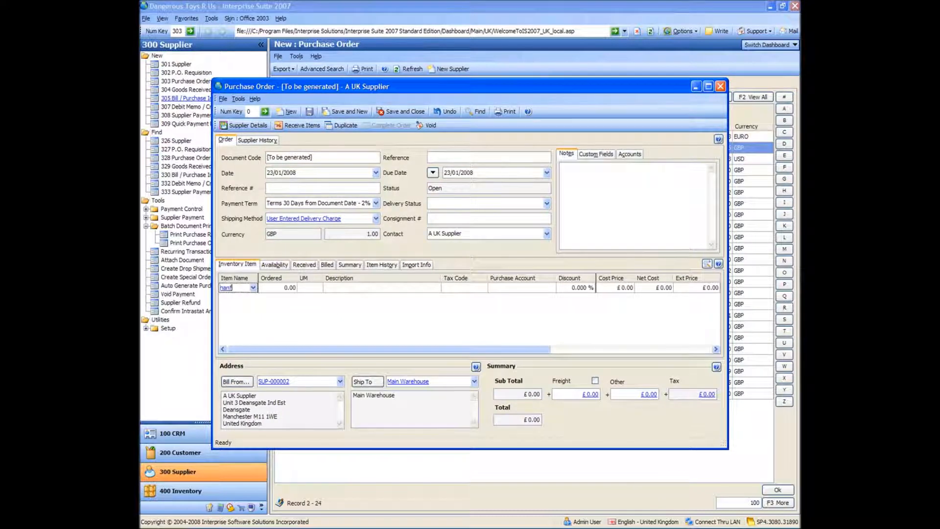
key(Tab)
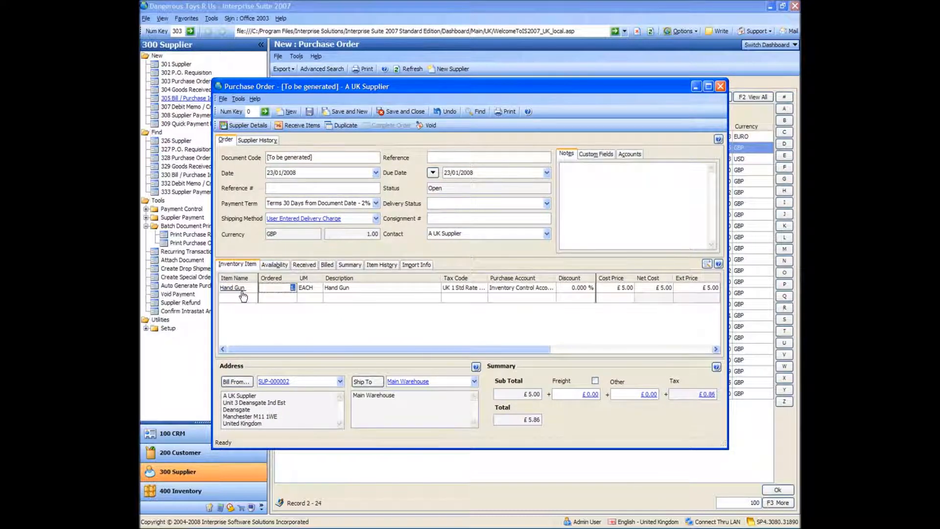
text(20.)
key(Tab)
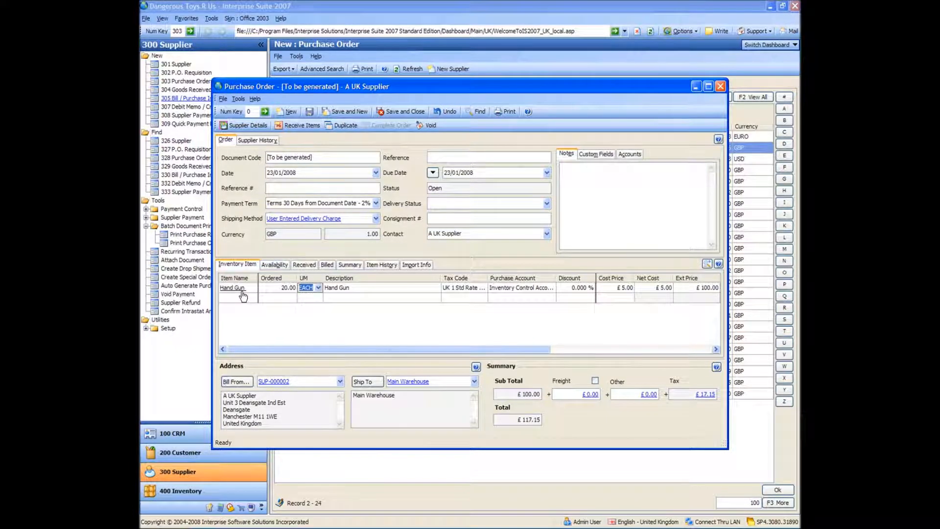
Set the Hand Gun line's cost price to £10.00 and save the purchase order.
key(Tab)
key(Tab)
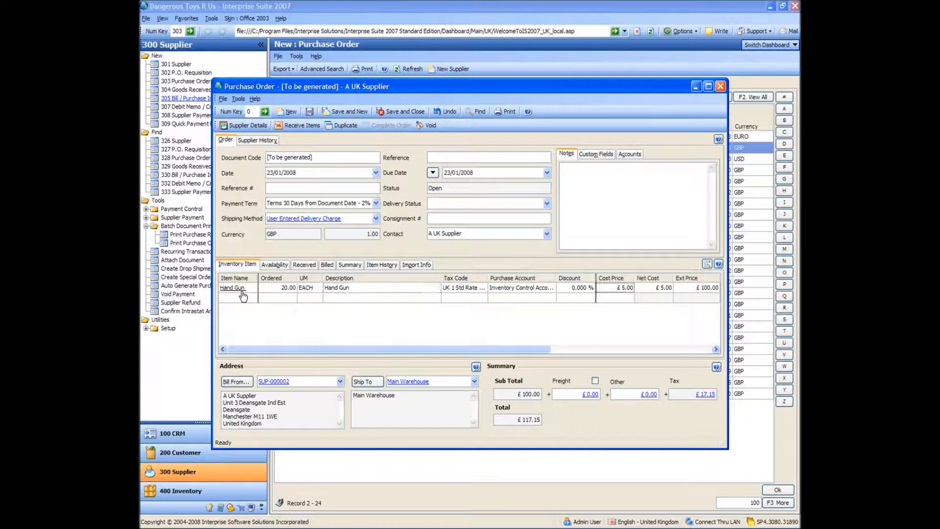
text(2)
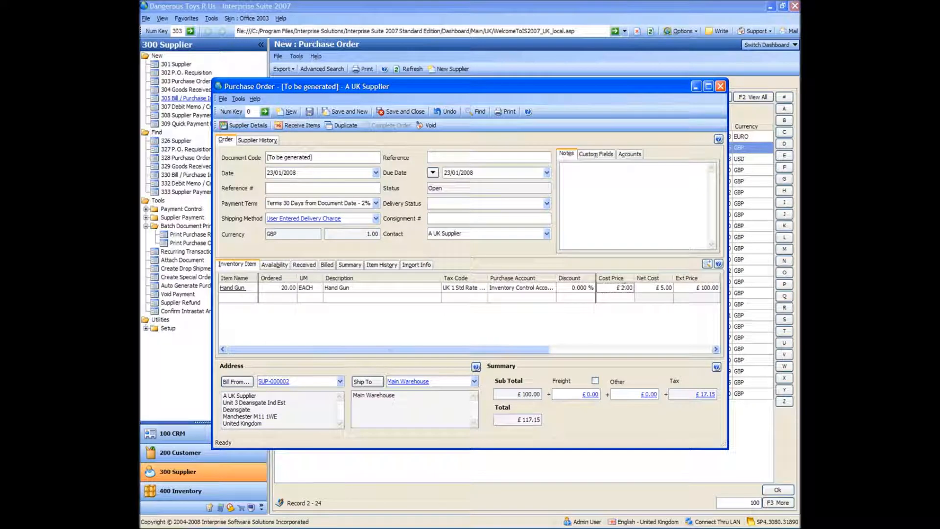
text(0)
click(244, 297)
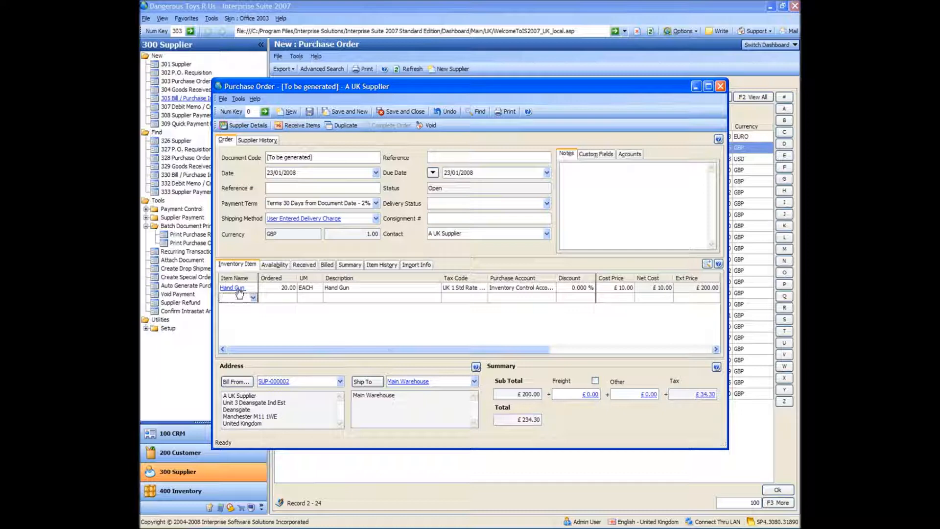
click(309, 111)
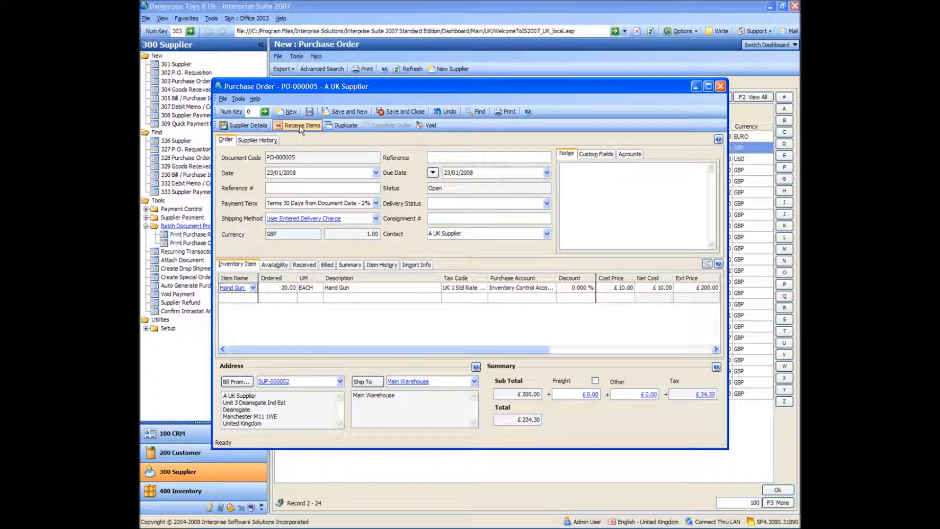
Receive 10 Hand Guns from the purchase order, agree to change its ordered quantity, and save and close the goods received note.
click(298, 125)
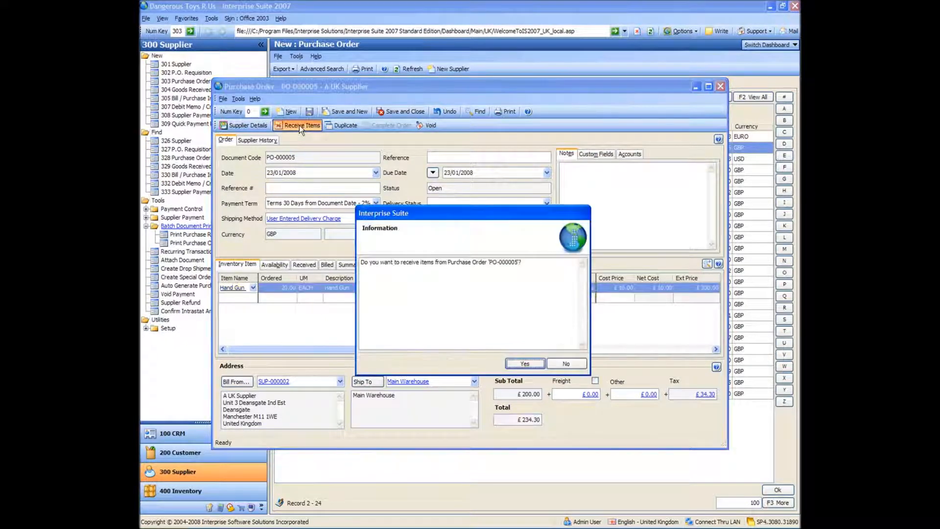
click(520, 364)
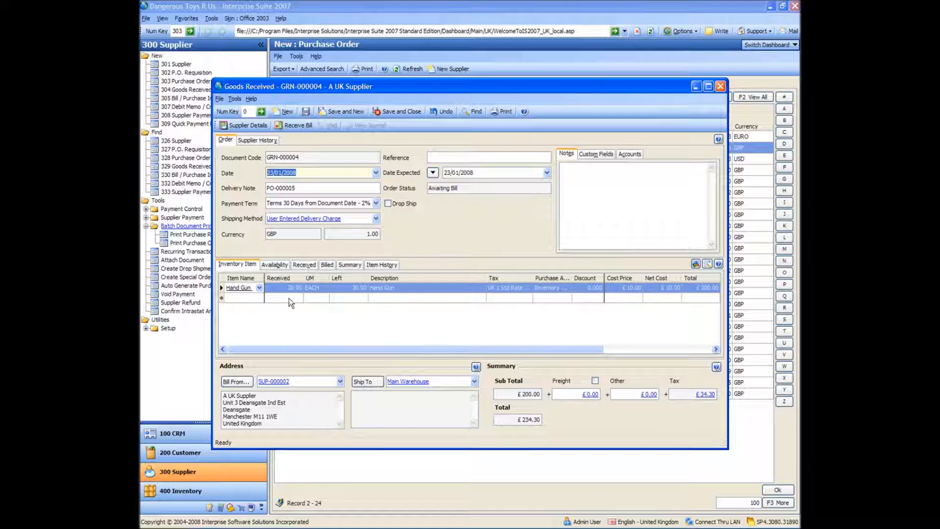
click(280, 287)
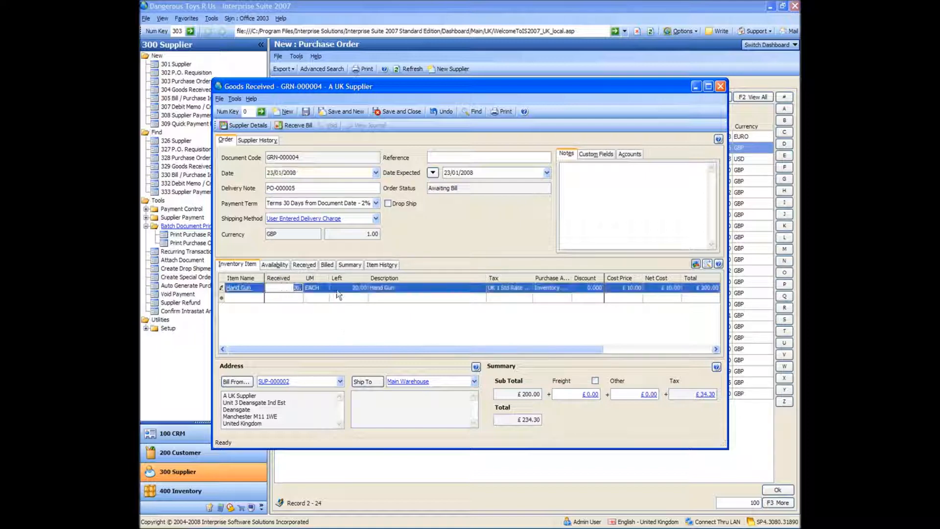
text(10)
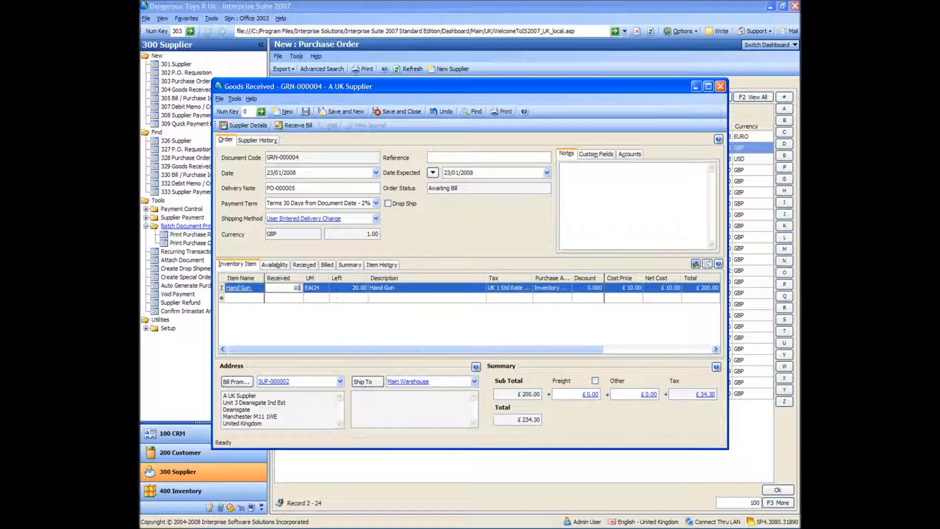
click(336, 290)
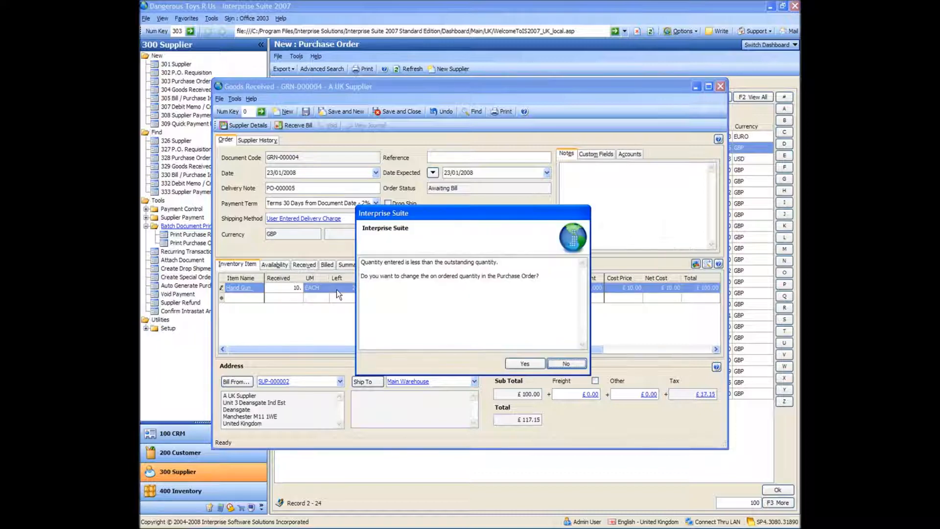
click(523, 364)
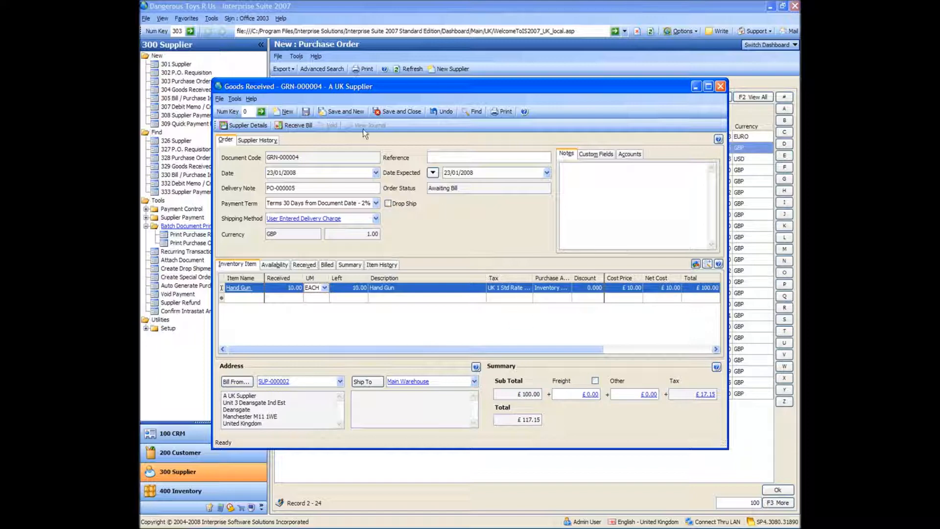
click(386, 112)
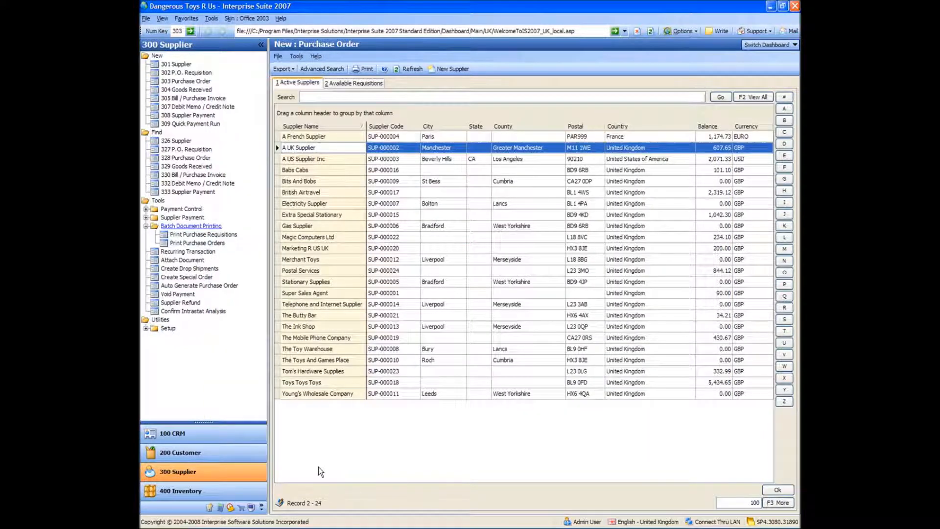
Examine the quantity summary and inventory items of A UK Supplier's newest order in the purchase order history, and close it.
click(186, 158)
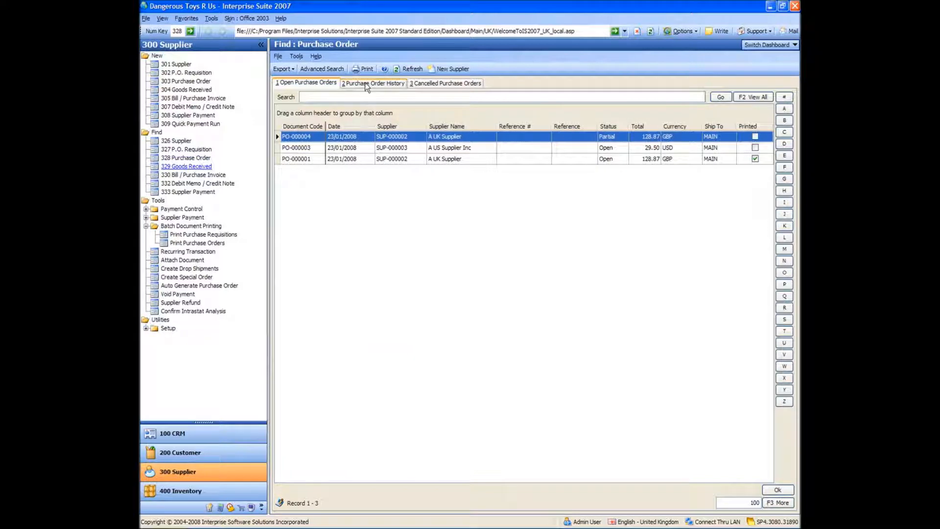
click(367, 83)
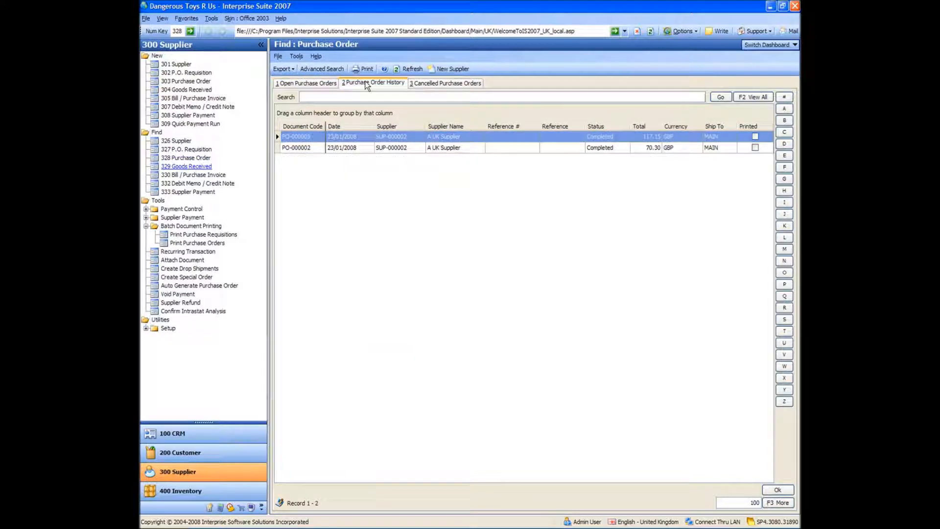
double_click(314, 138)
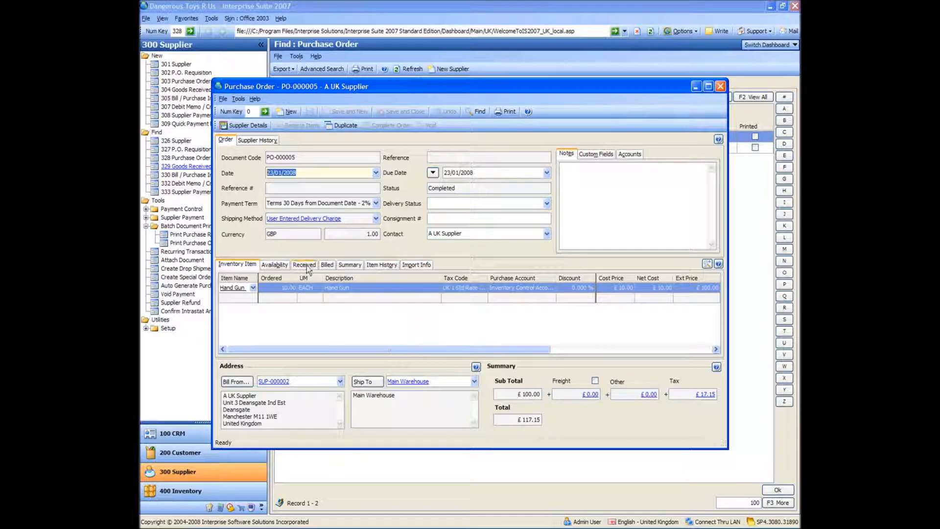
click(349, 265)
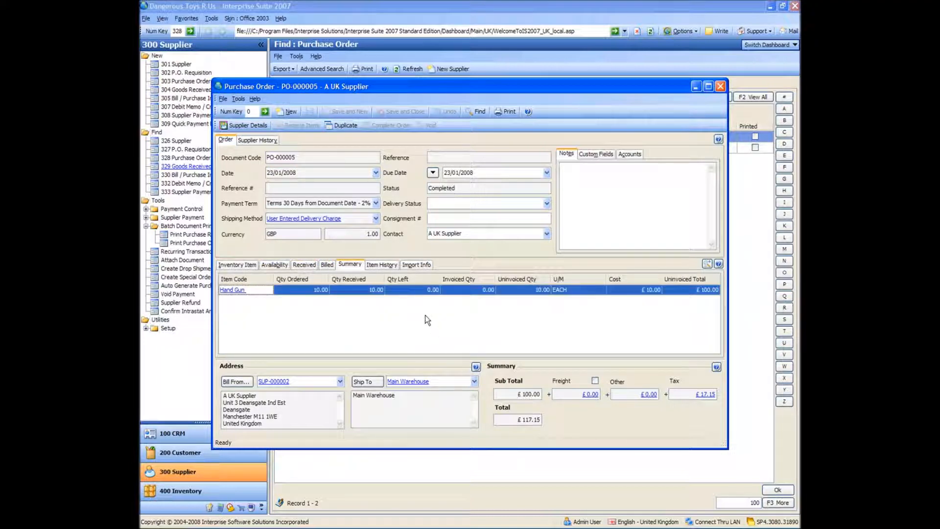
click(414, 290)
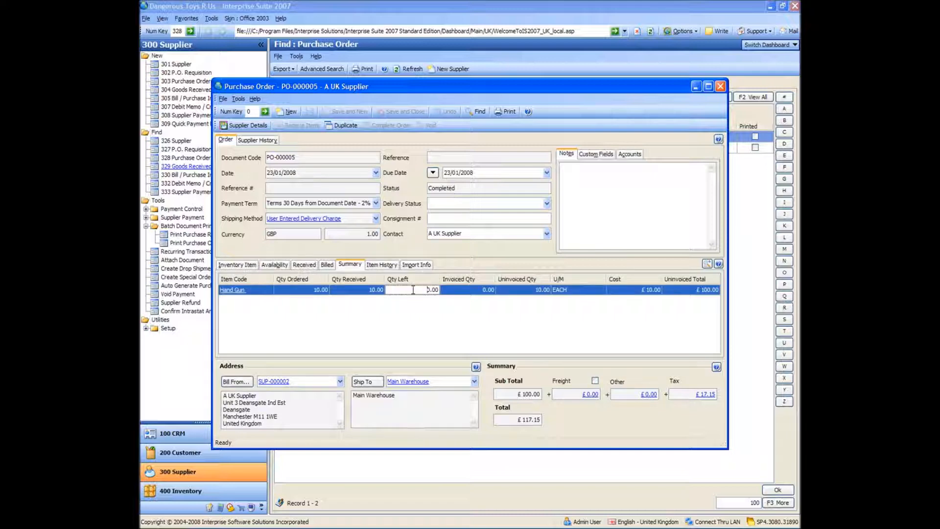
click(238, 265)
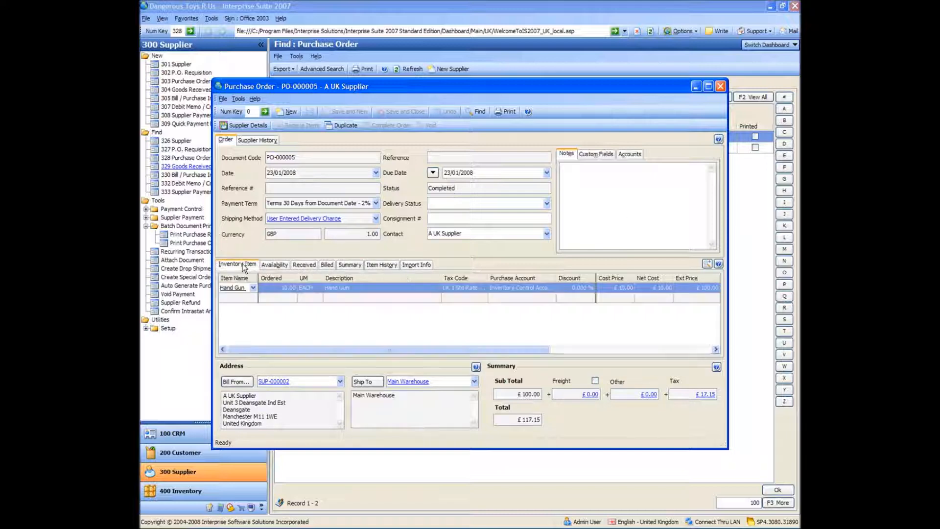
click(720, 87)
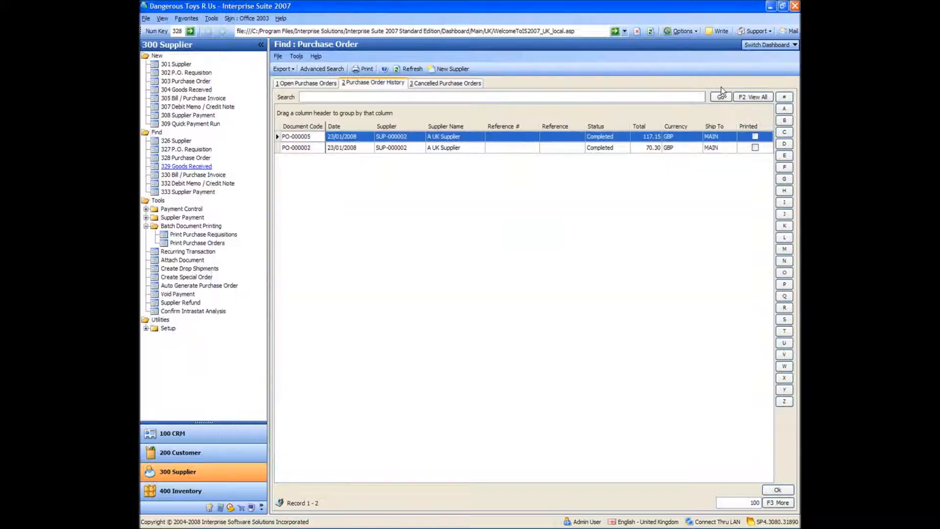
Start a new bill for A UK Supplier from the newest goods received note awaiting a bill.
click(170, 100)
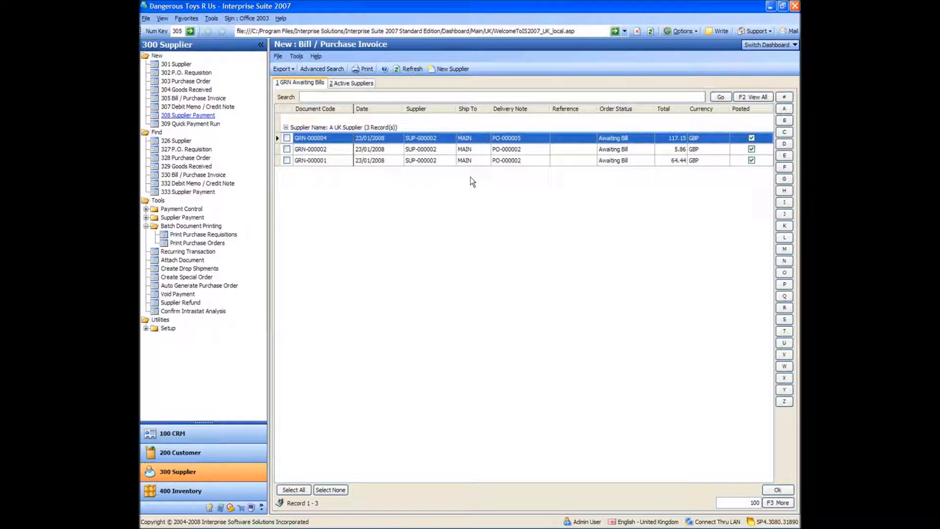
click(287, 138)
double_click(315, 140)
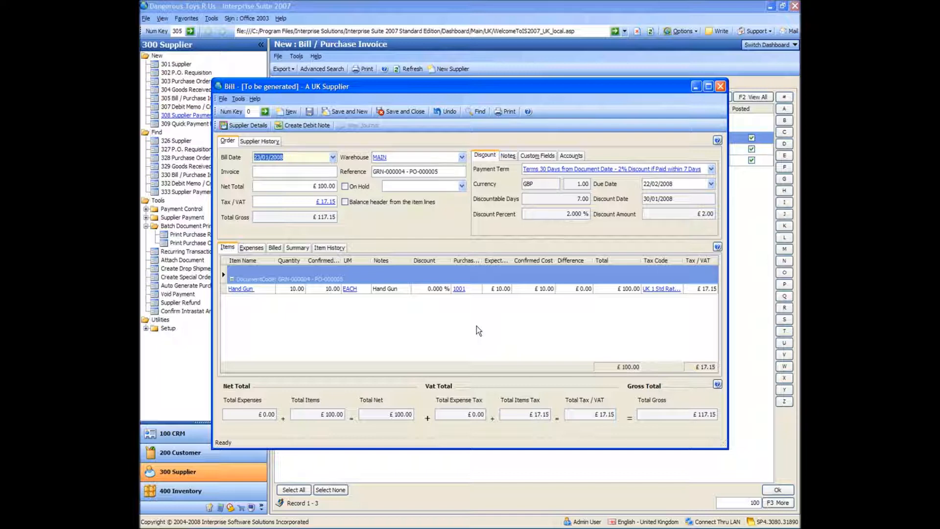
Set the bill's payment term to Terms 30 Days from Document Date, its net total to £110.00 and its tax to £19.25.
click(712, 169)
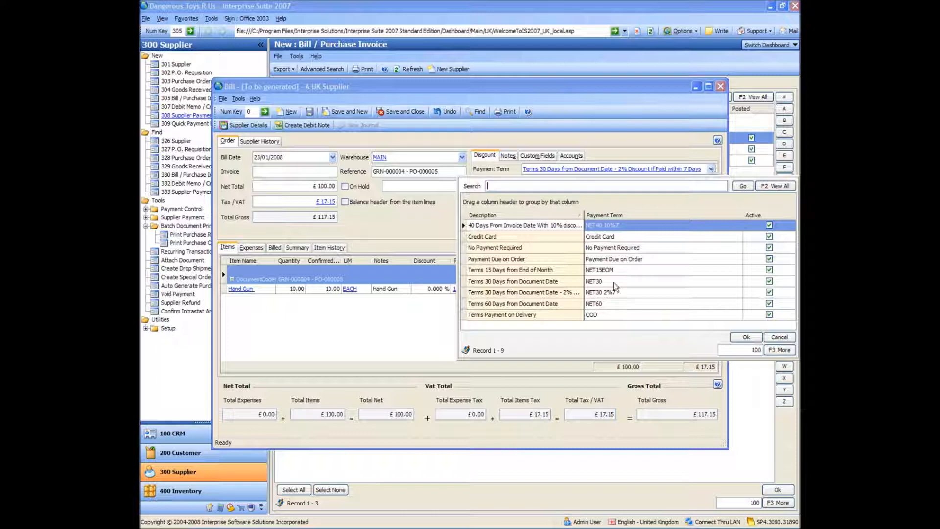
double_click(595, 284)
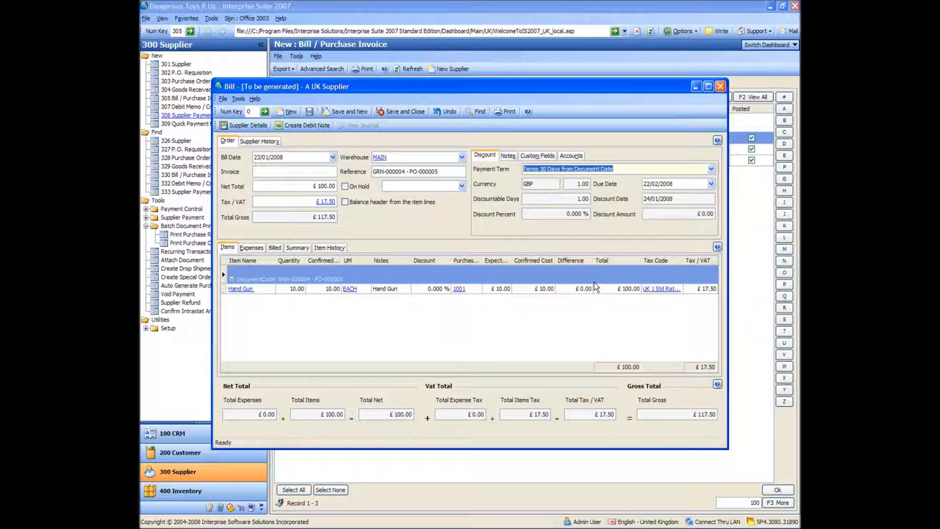
click(301, 186)
drag(302, 187, 360, 190)
text(110)
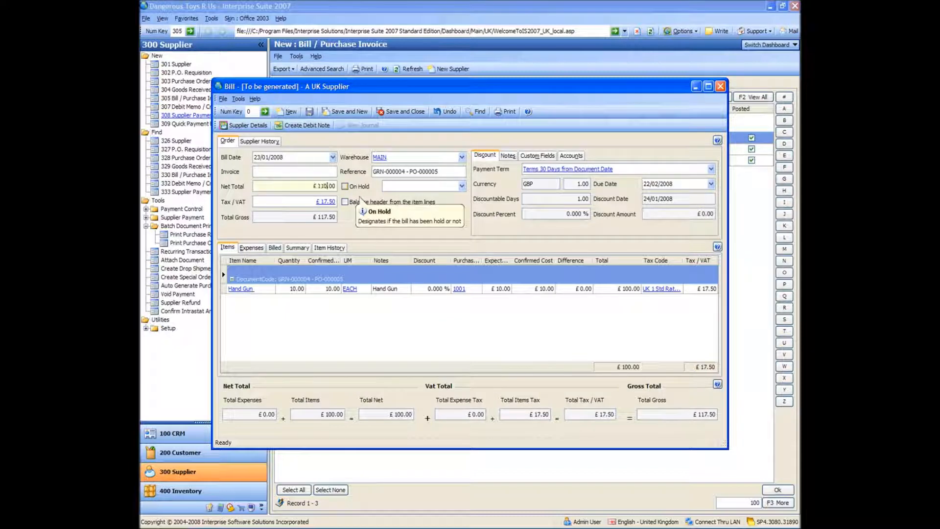
key(Tab)
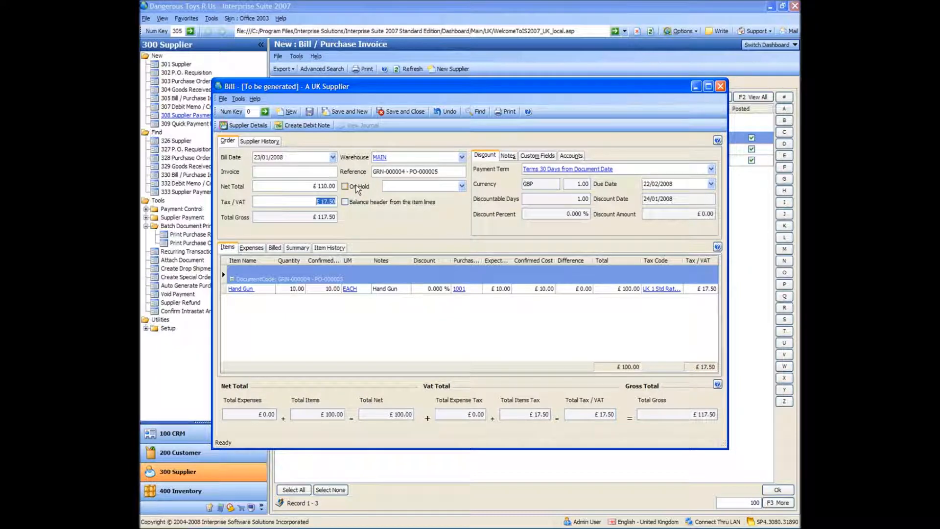
text(19.25)
key(Tab)
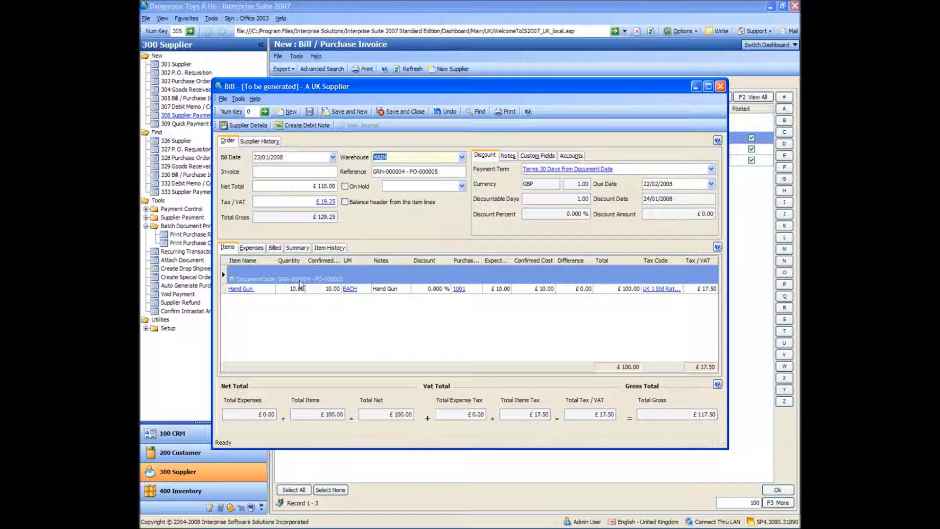
Try a confirmed quantity of 11 on the bill's Hand Gun line, and set it back to 10.
click(323, 289)
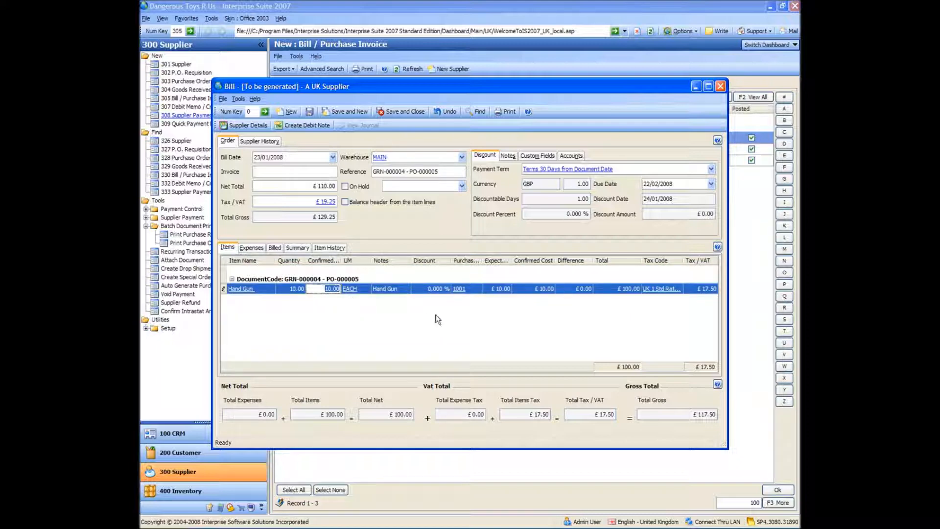
text(11)
key(Tab)
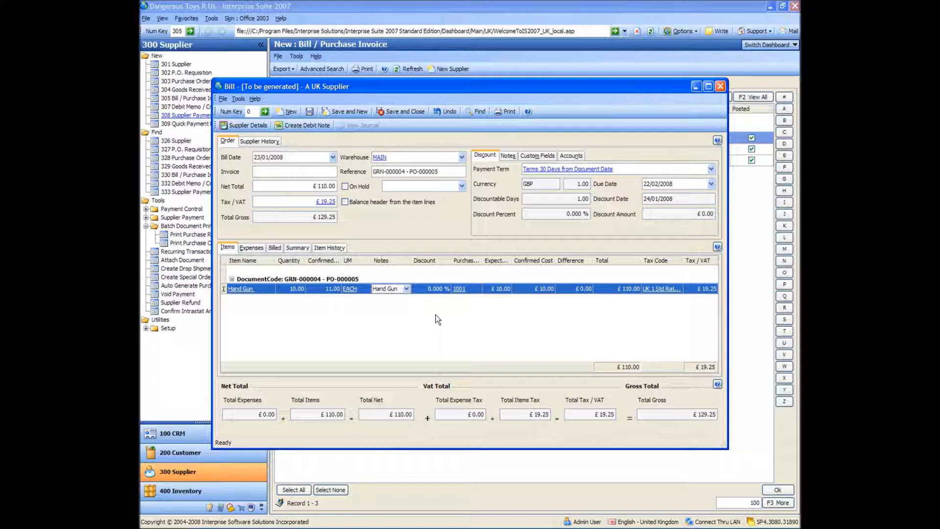
click(323, 289)
drag(324, 289, 386, 300)
text(10)
key(Tab)
Set the confirmed cost of the bill's Hand Gun line to £11.00.
drag(554, 289, 528, 289)
text(11)
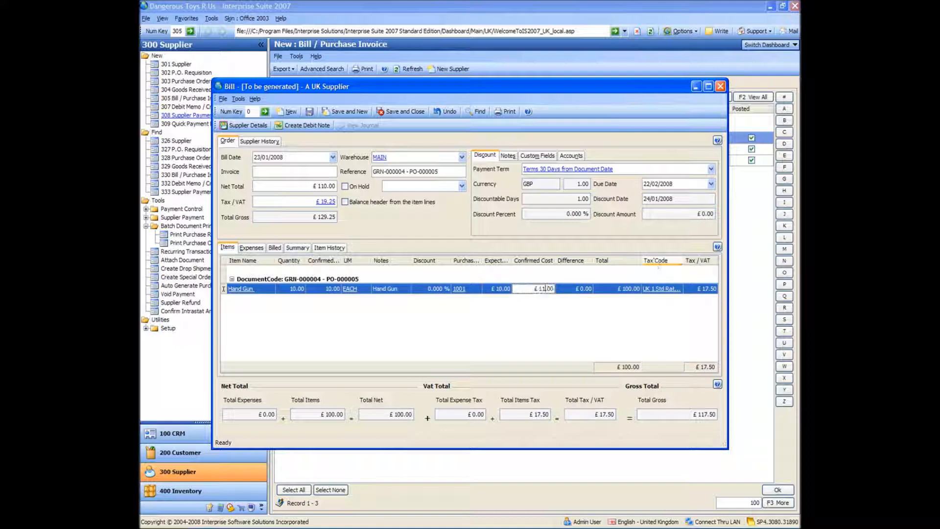
key(Tab)
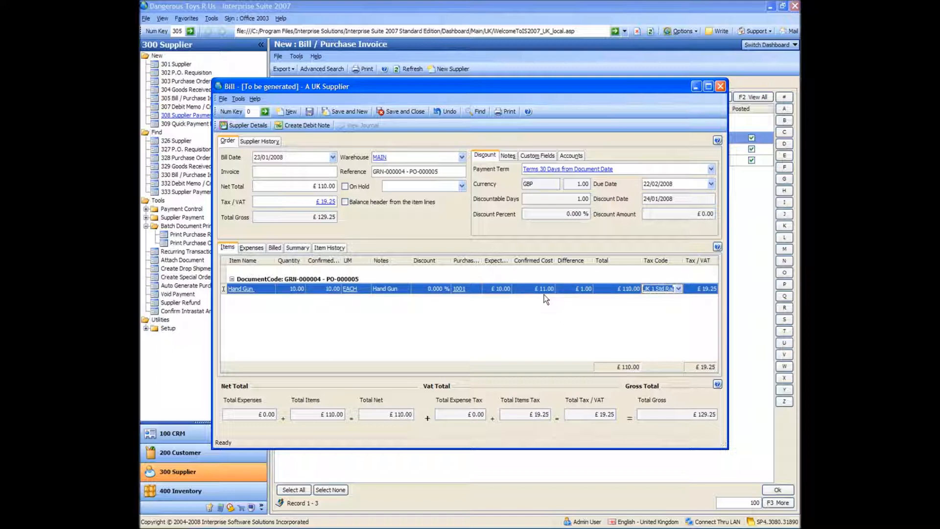
click(527, 308)
Create a debit note from the bill for the Hand Gun cost difference.
click(311, 129)
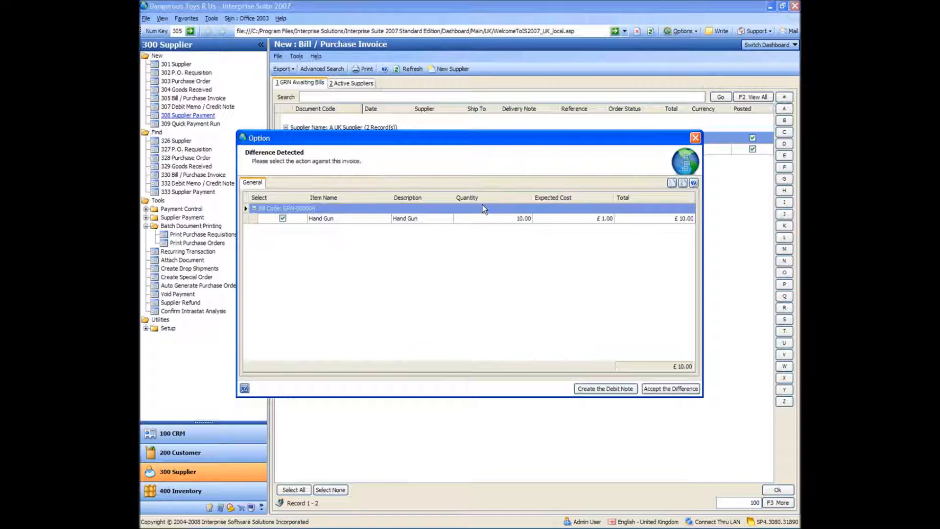
click(478, 264)
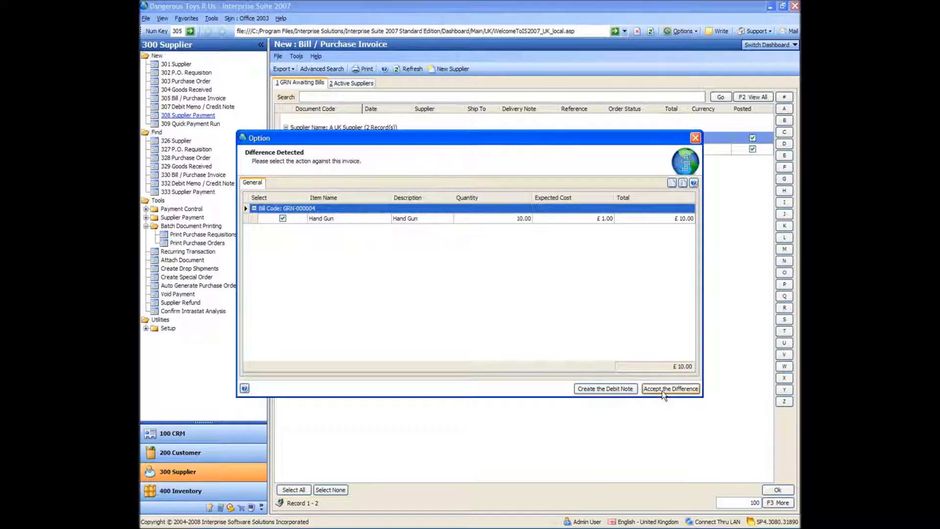
click(609, 388)
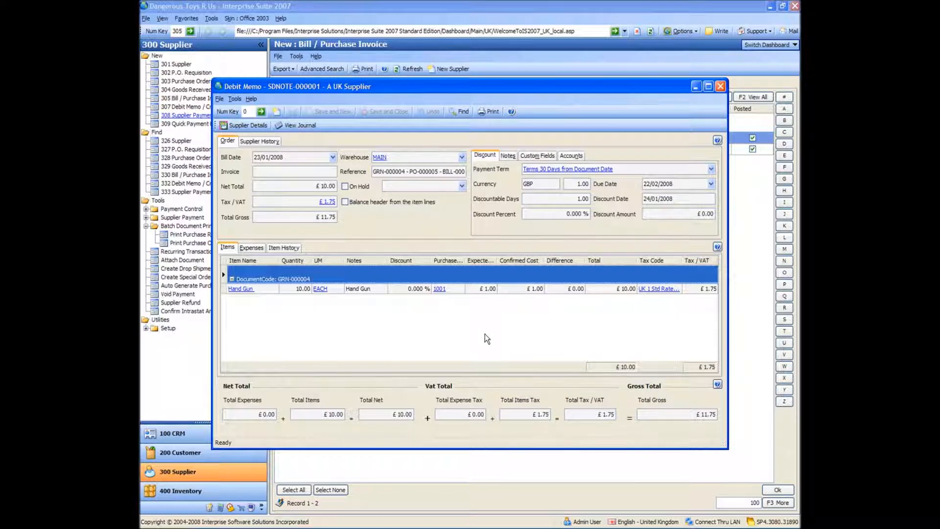
Examine the journal postings of the new debit memo, and close the journal and the memo.
click(286, 127)
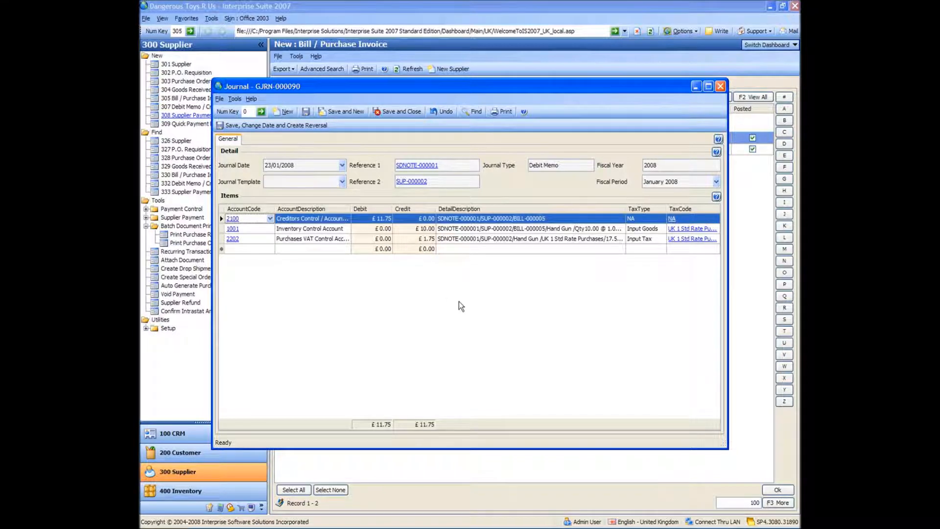
click(720, 87)
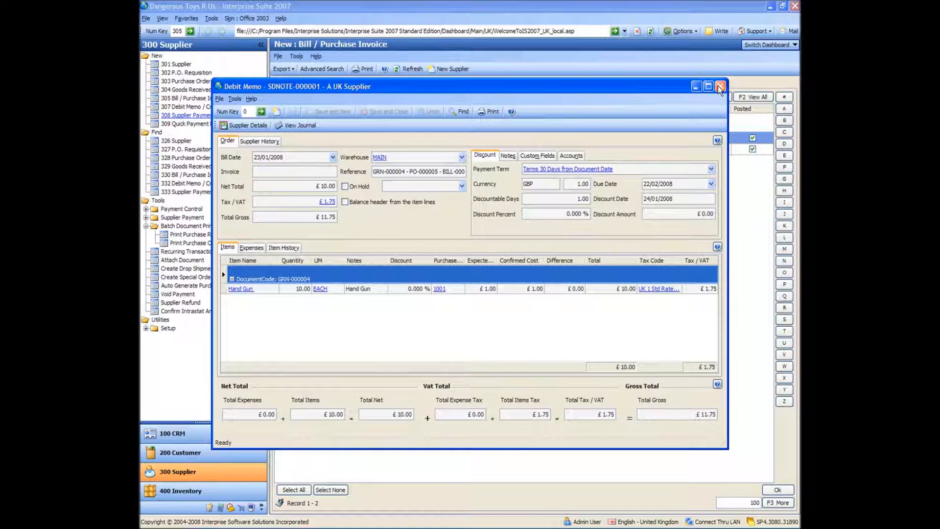
click(719, 87)
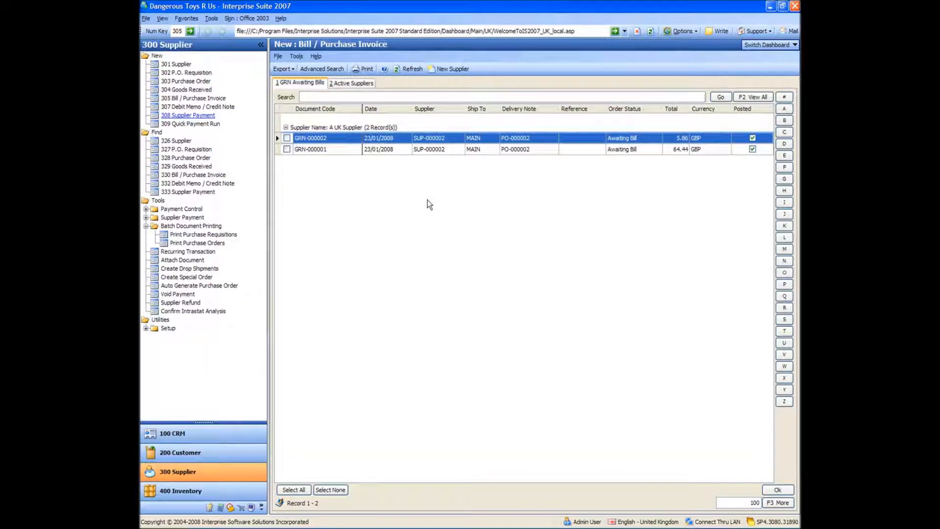
Open A UK Supplier's debit memo from the debit note history, examine its print preview and close the preview.
click(181, 185)
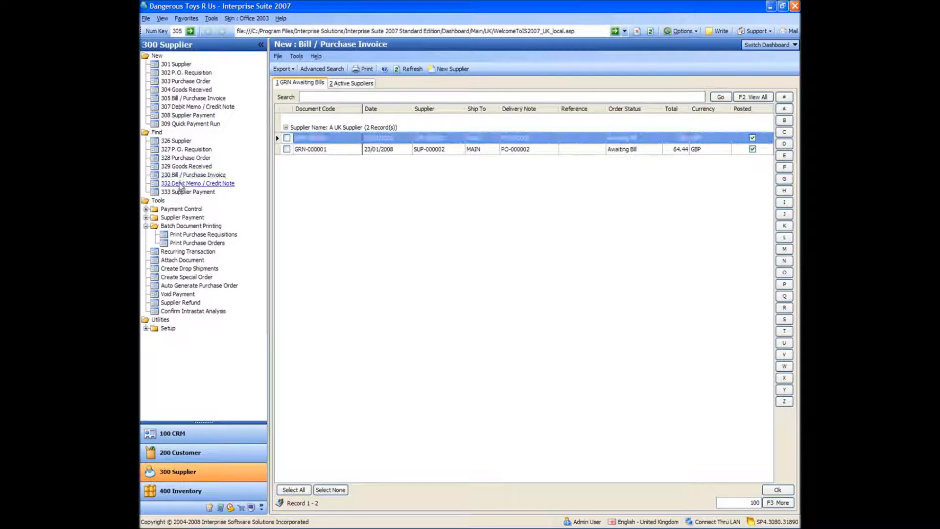
click(300, 137)
double_click(299, 137)
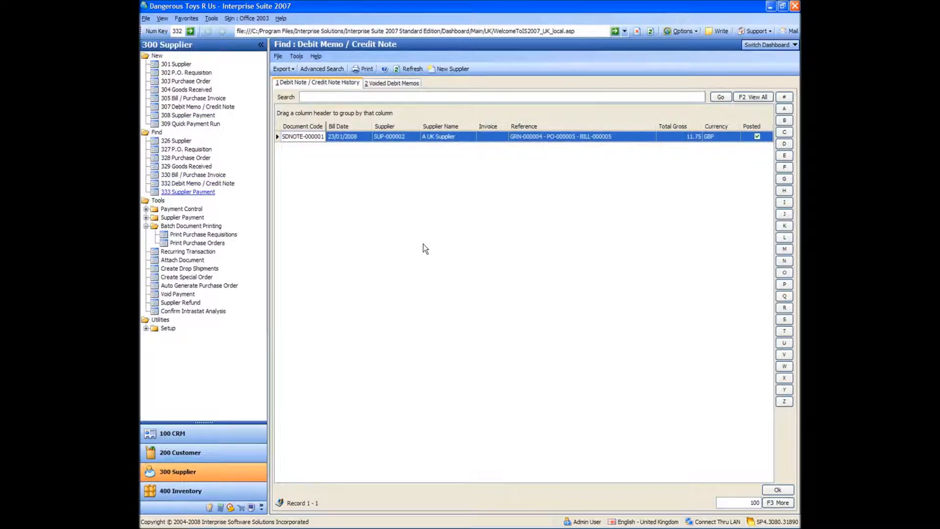
click(490, 111)
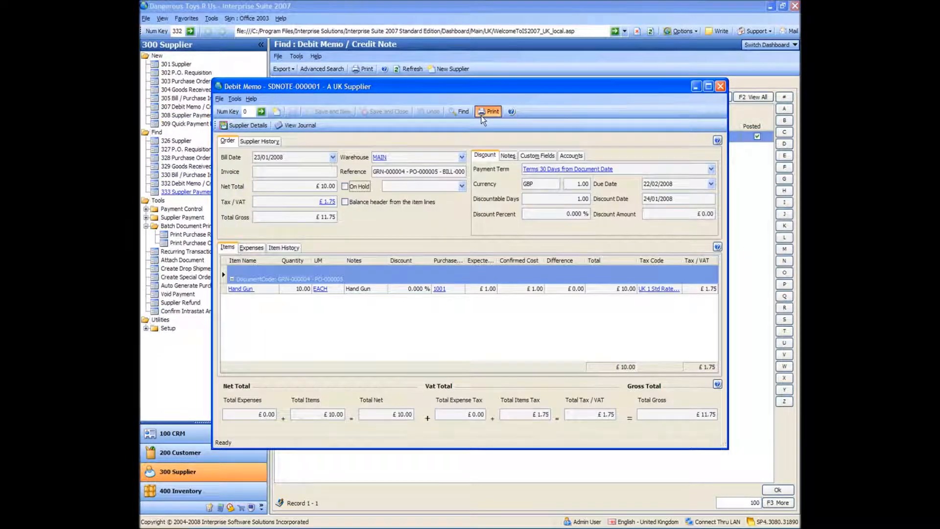
click(623, 421)
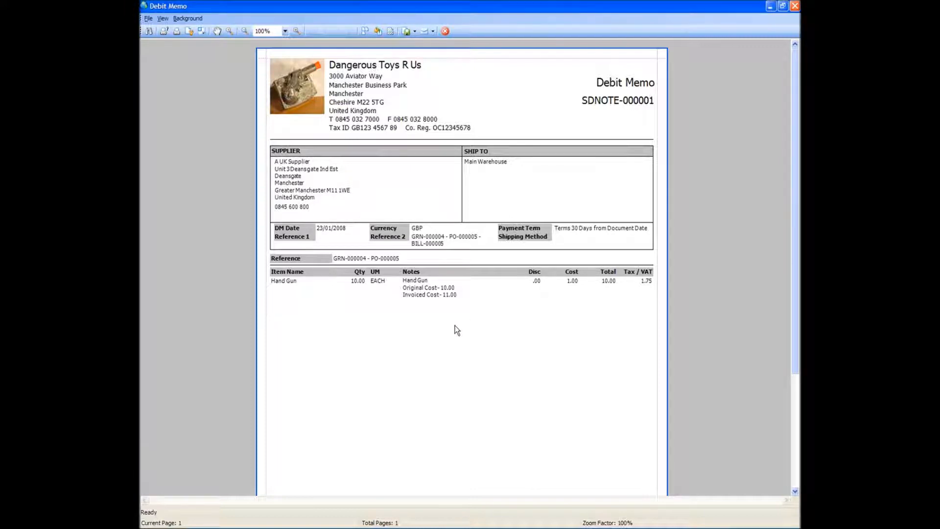
click(796, 6)
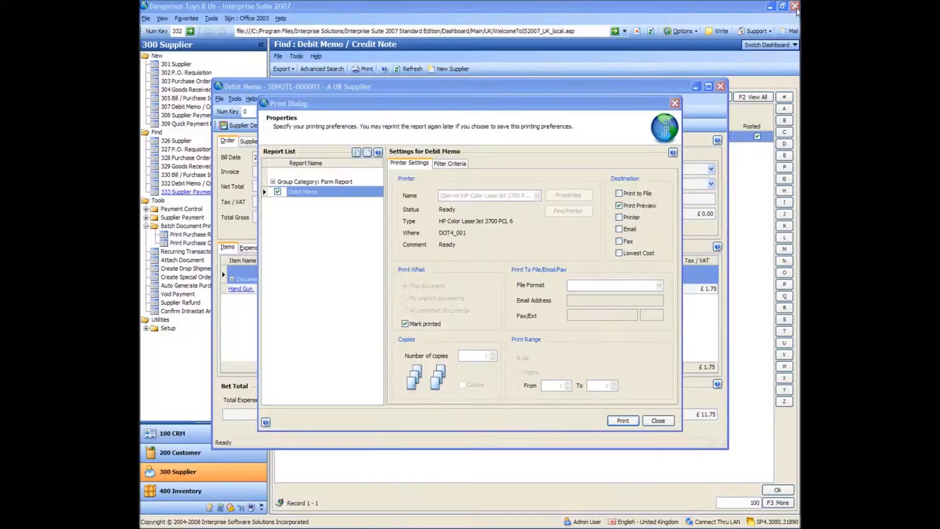
click(660, 425)
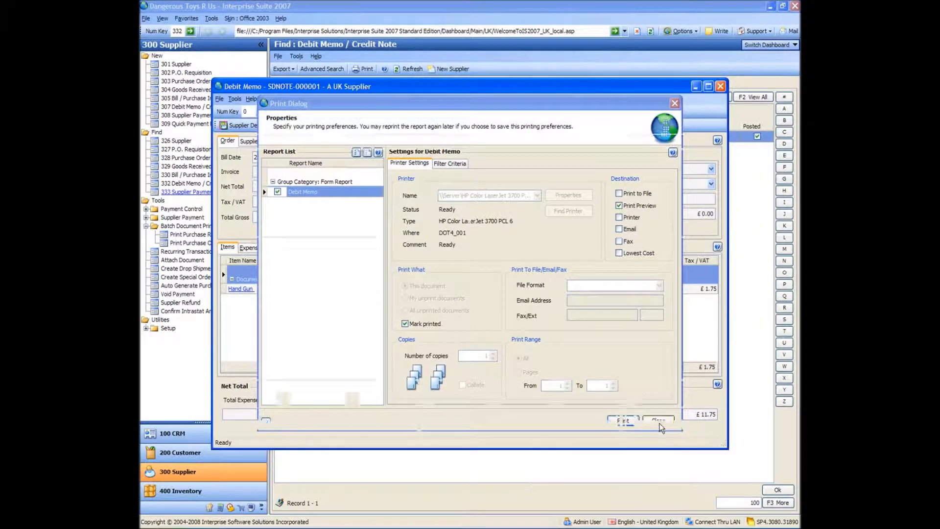
Examine the Hand Gun item's costing and average cost history from the debit memo, and close the item and the memo.
click(239, 290)
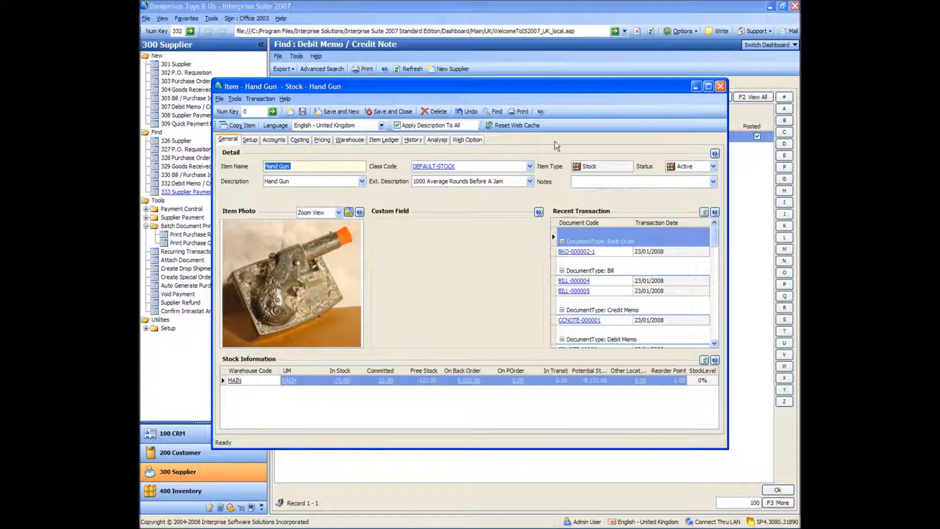
click(300, 140)
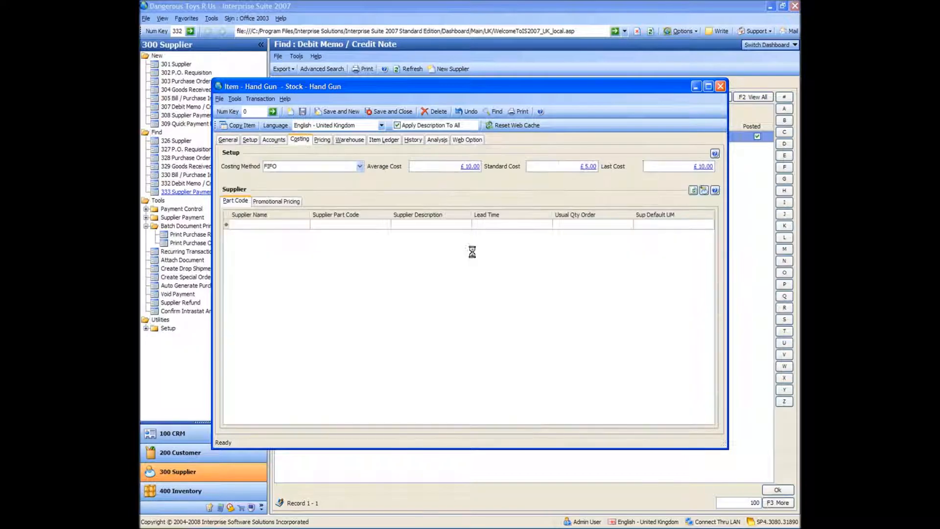
click(470, 169)
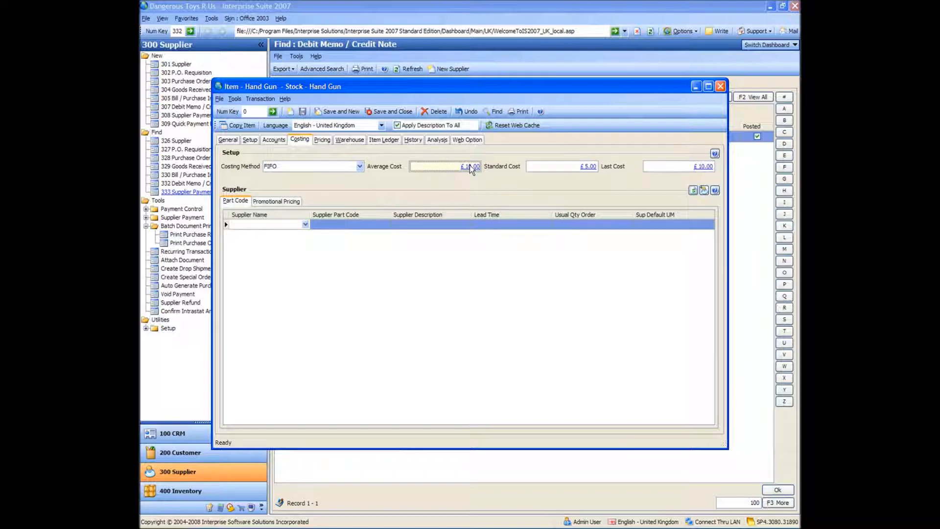
click(470, 167)
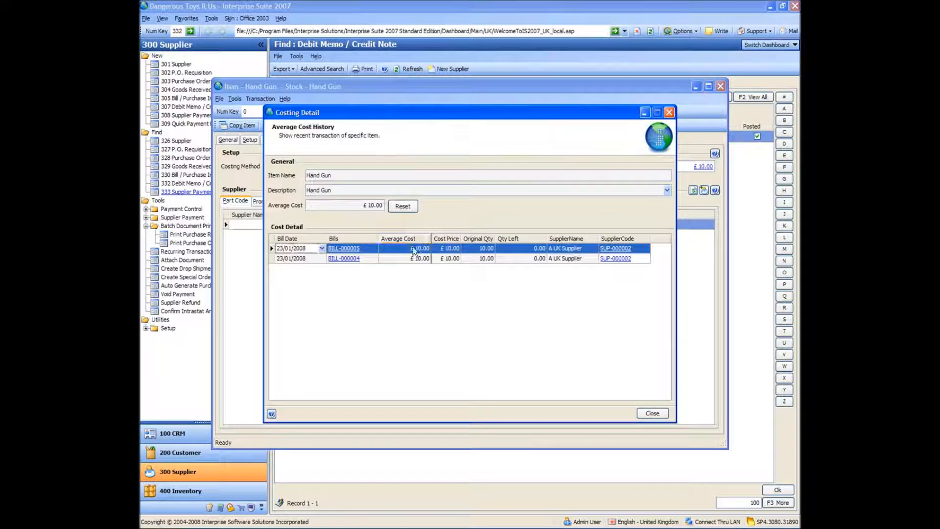
click(344, 250)
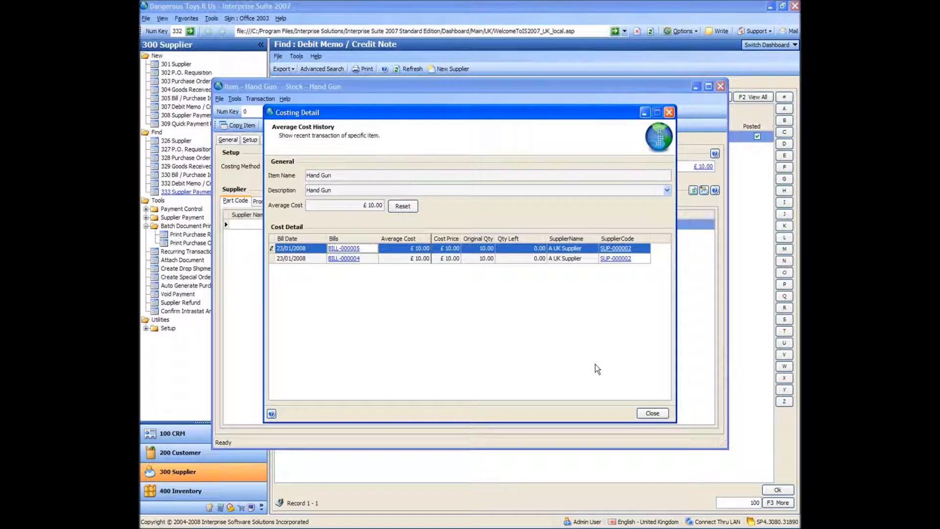
click(653, 413)
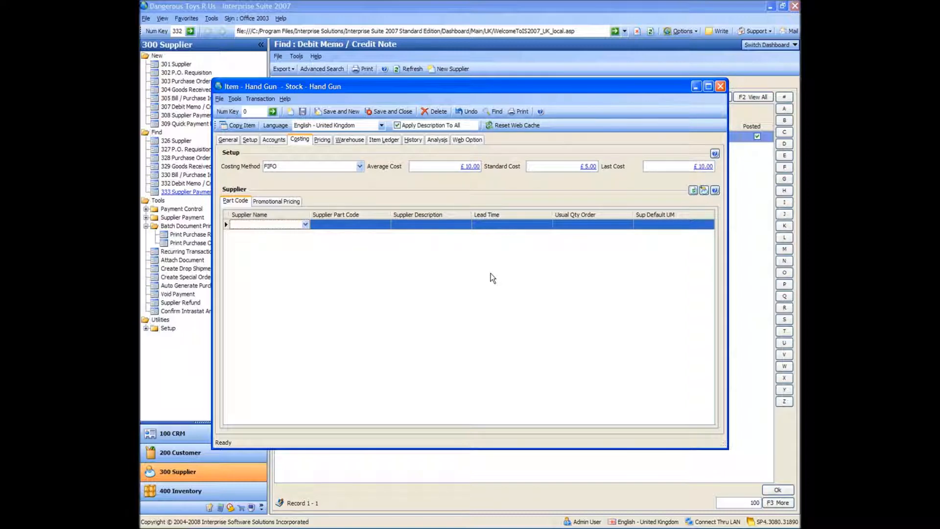
click(721, 87)
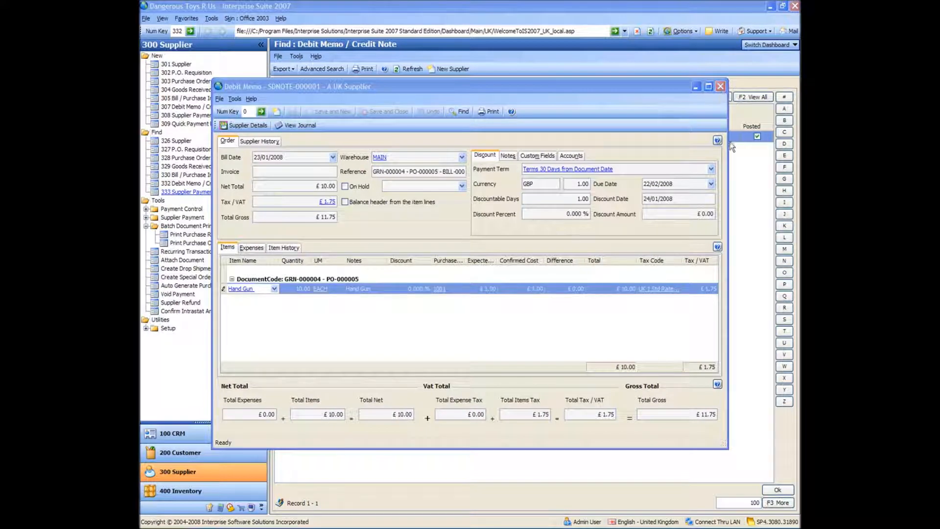
click(719, 88)
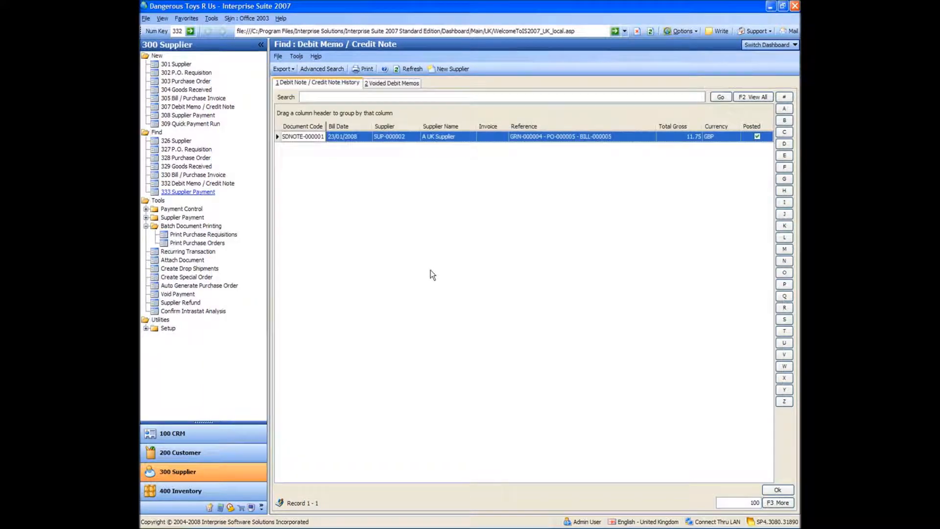
Start a new purchase order for A UK Supplier.
click(186, 82)
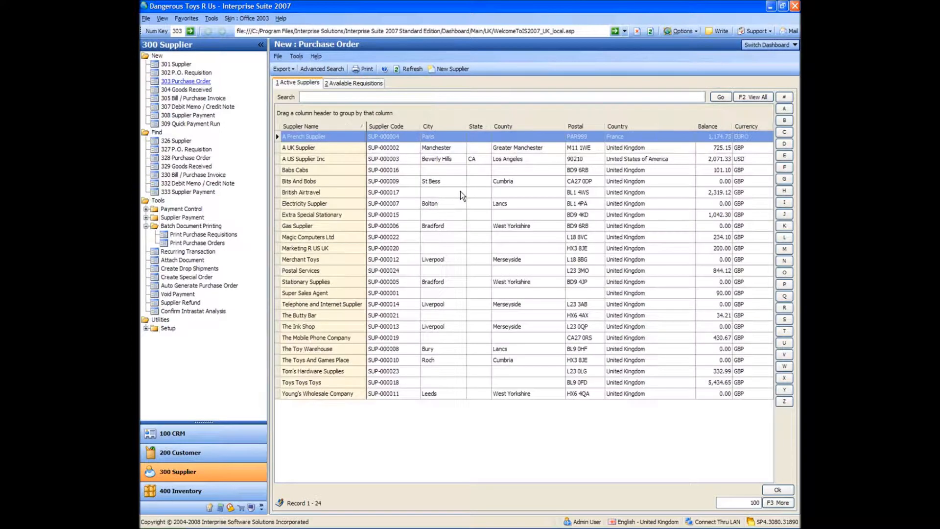
click(304, 149)
double_click(304, 152)
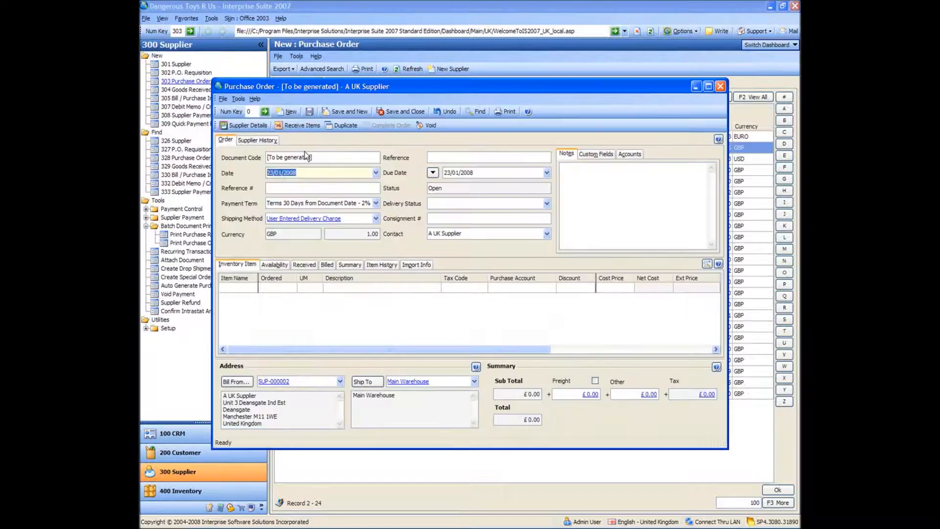
Add 10 Hand Guns at a cost price of £10.00 each to the purchase order and save it.
click(249, 291)
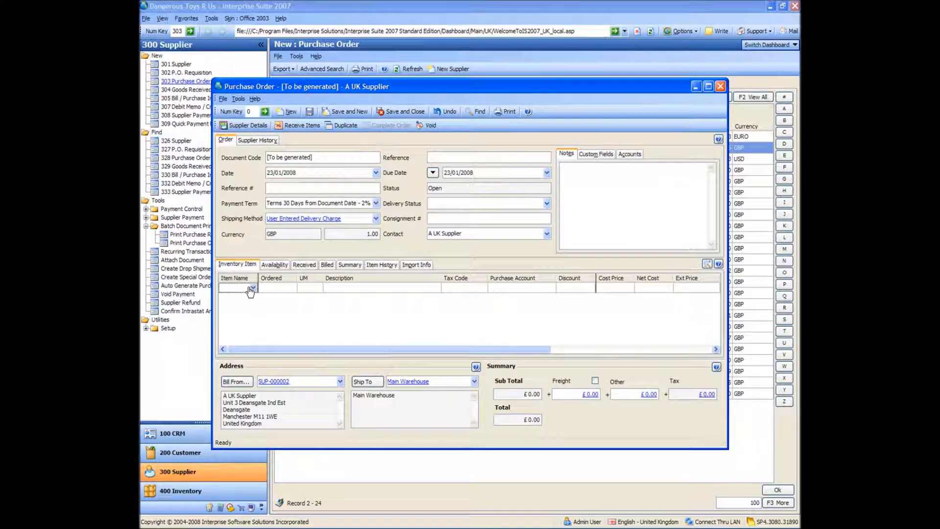
text(hand)
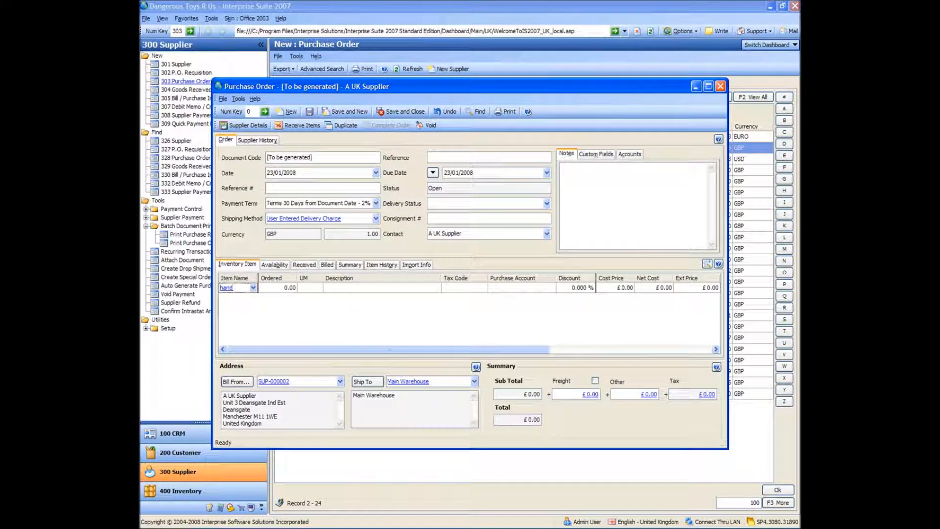
text( gun)
key(Tab)
text(10)
key(Tab)
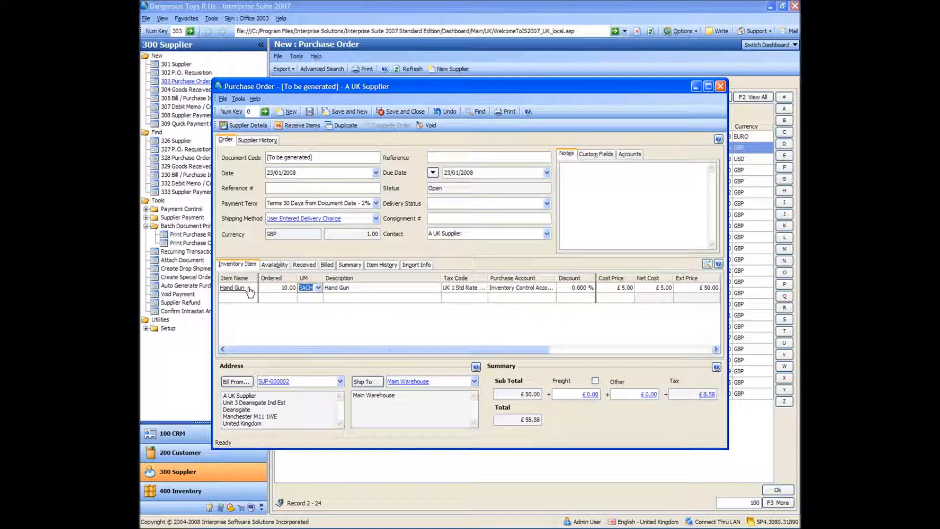
click(618, 287)
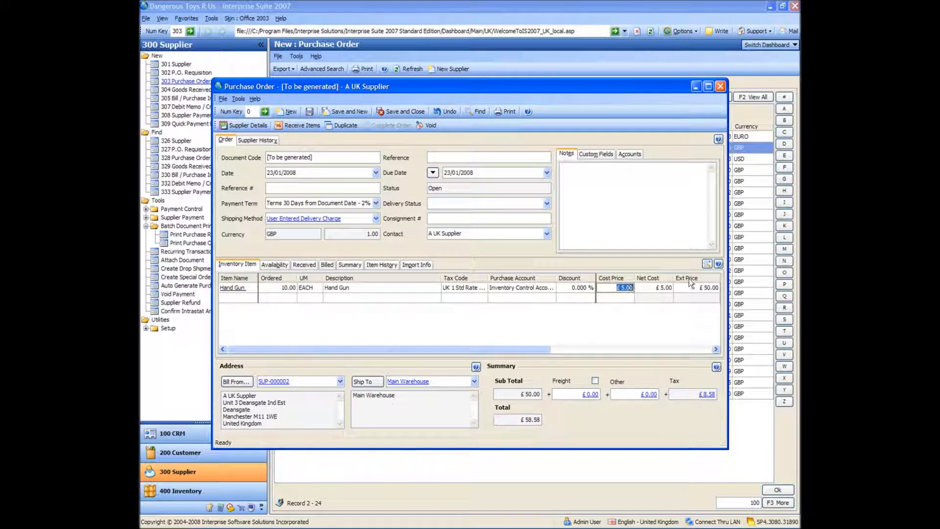
text(10)
key(Return)
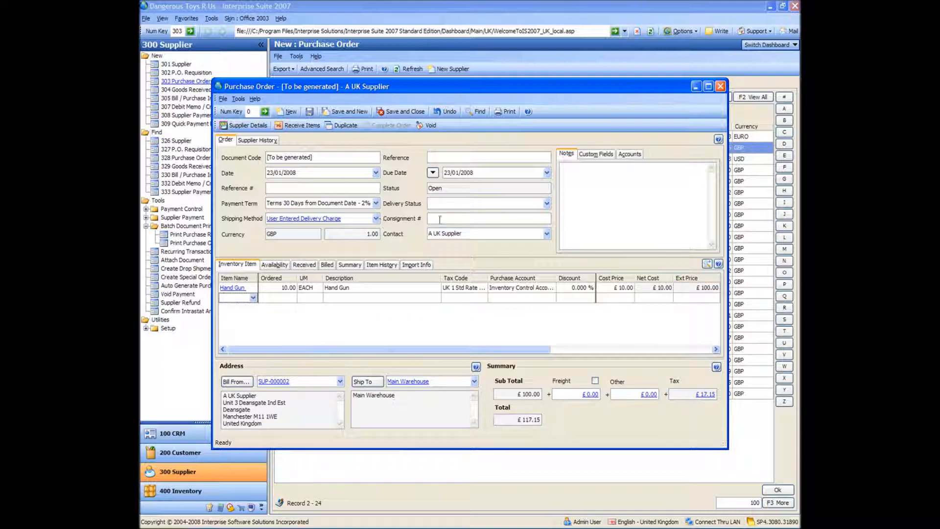
click(310, 112)
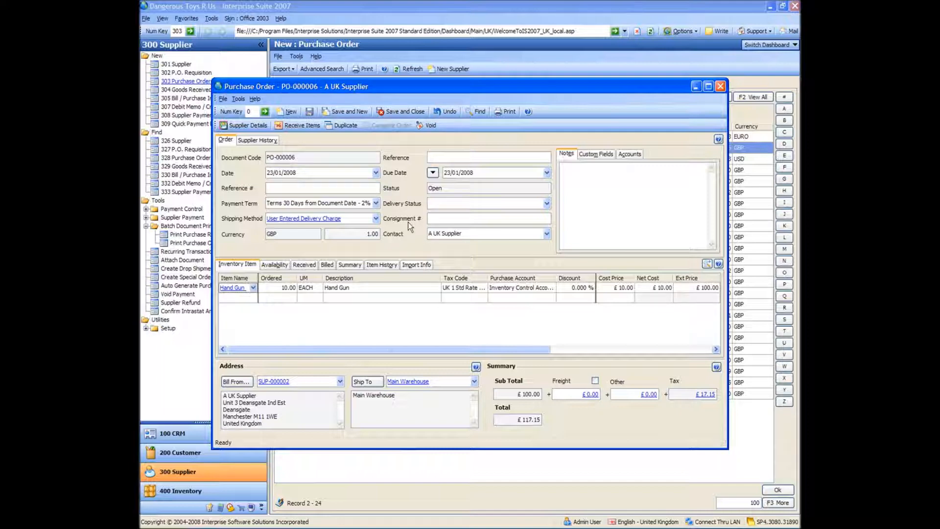
Receive the purchase order's items into a goods received note and save the note.
click(296, 127)
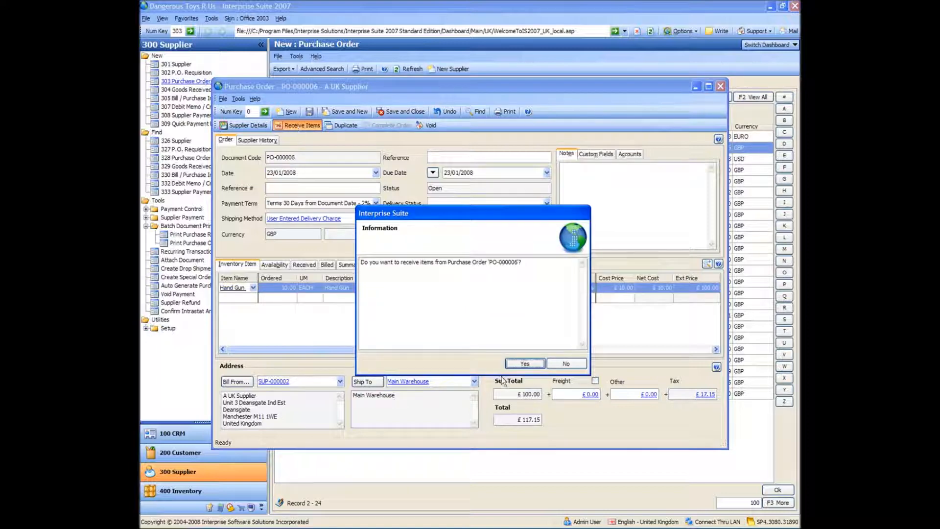
click(525, 364)
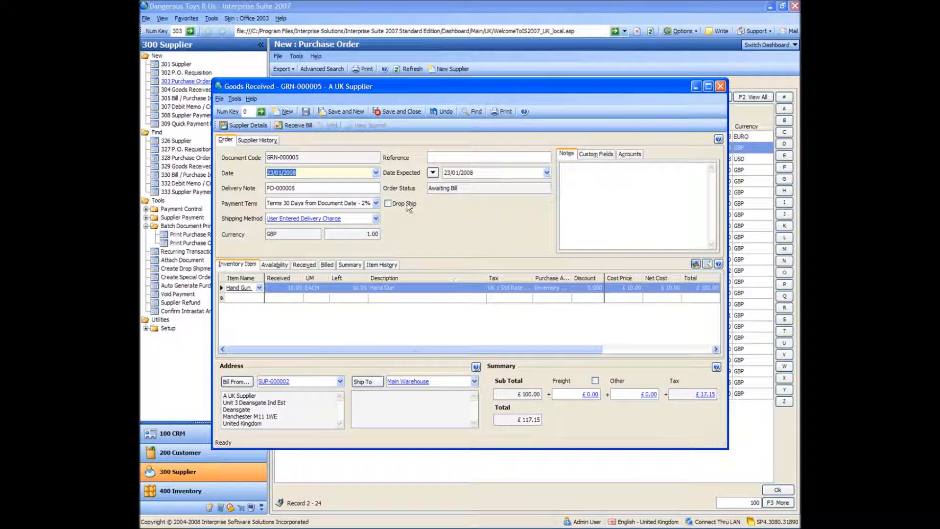
click(307, 113)
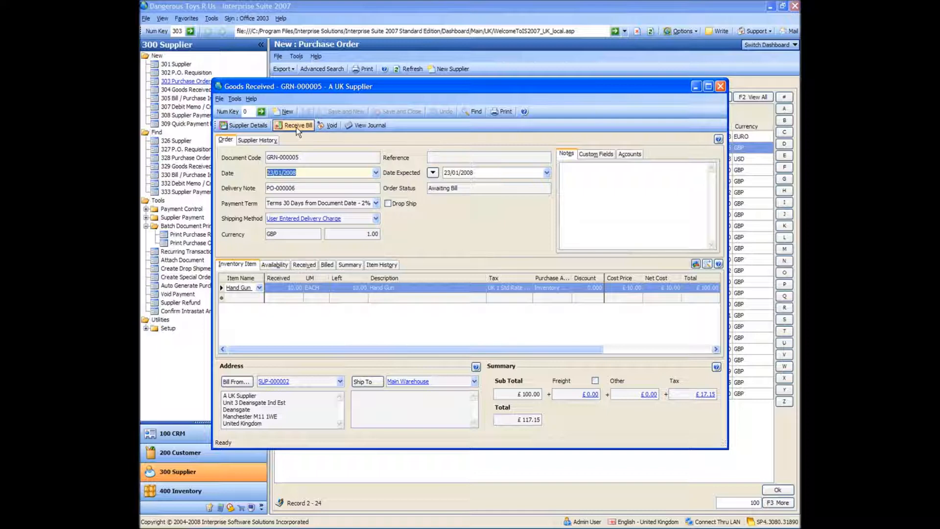
Create a bill from the saved goods received note.
click(295, 125)
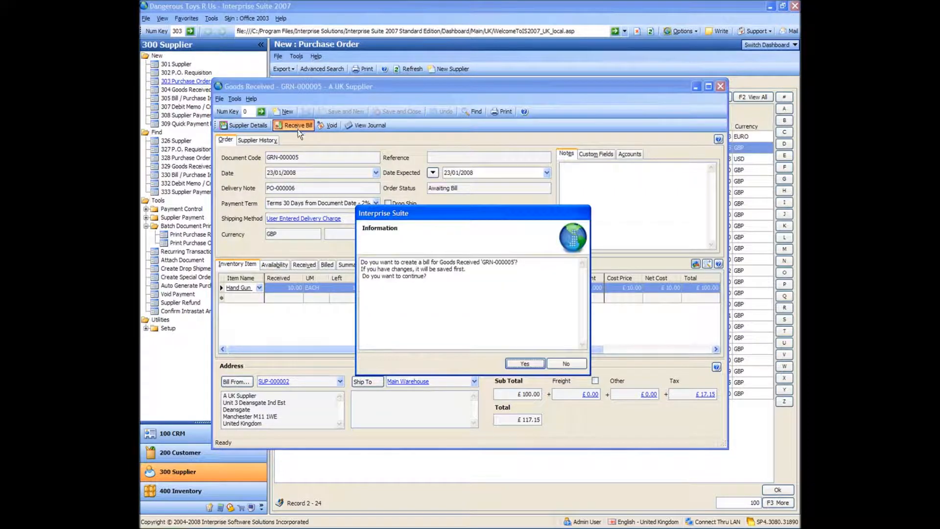
click(525, 364)
click(509, 363)
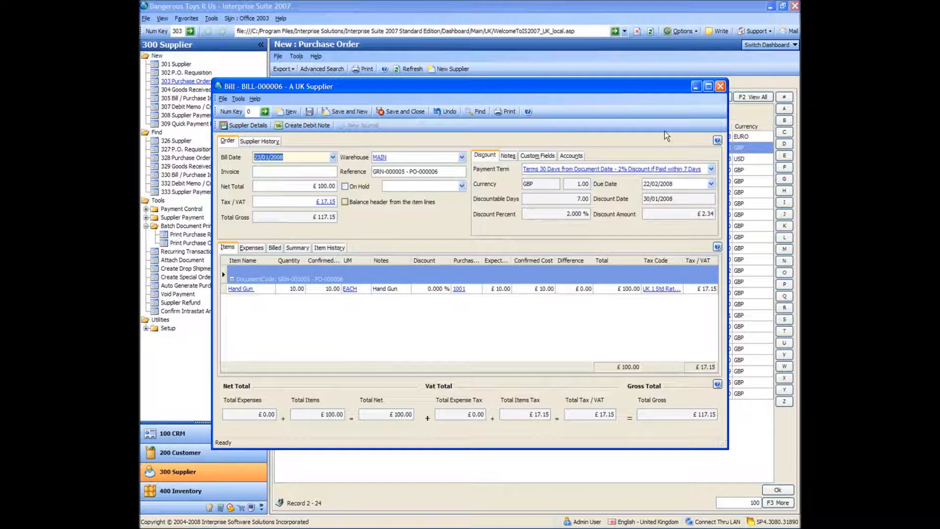
Change the bill's payment term to Terms 30 Days from Document Date.
click(714, 169)
click(625, 283)
double_click(625, 283)
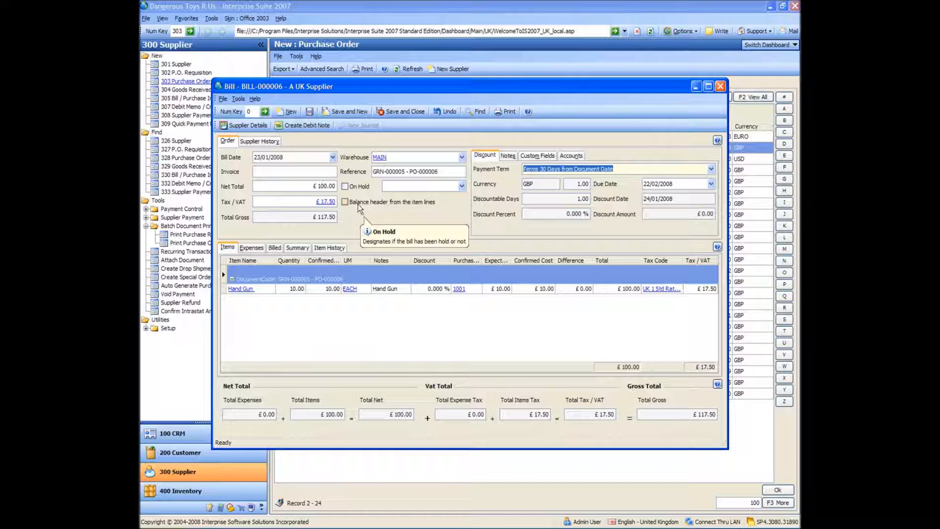
Set the bill header's net total to £121.00 and its tax/VAT to £21.18.
click(308, 185)
text(121)
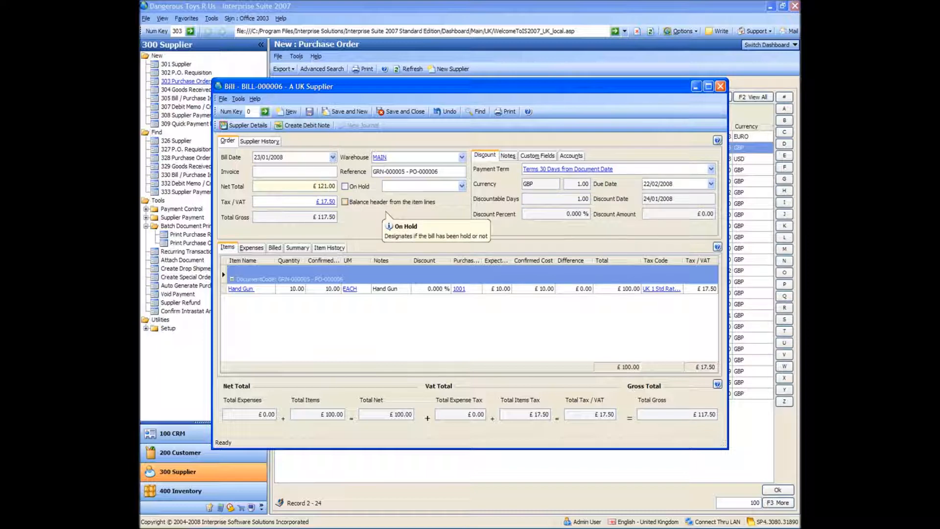
key(Tab)
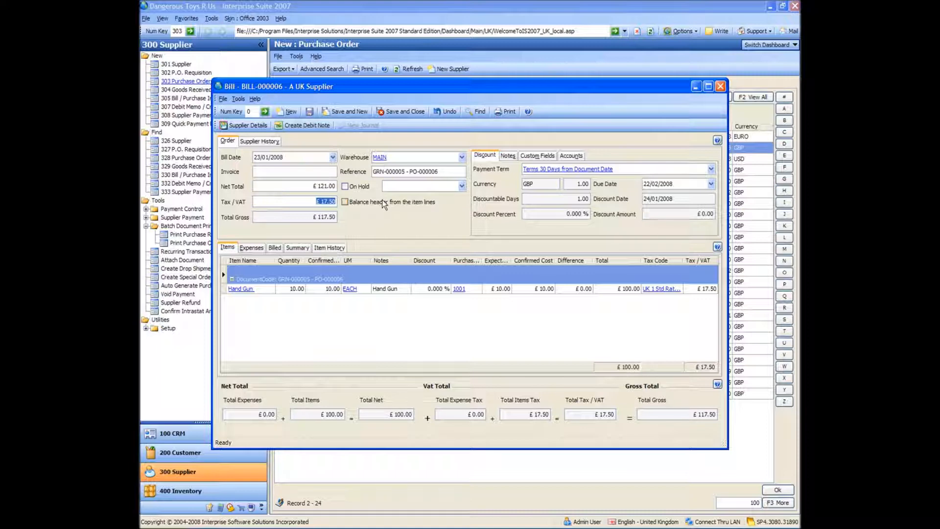
text(21.18)
key(Tab)
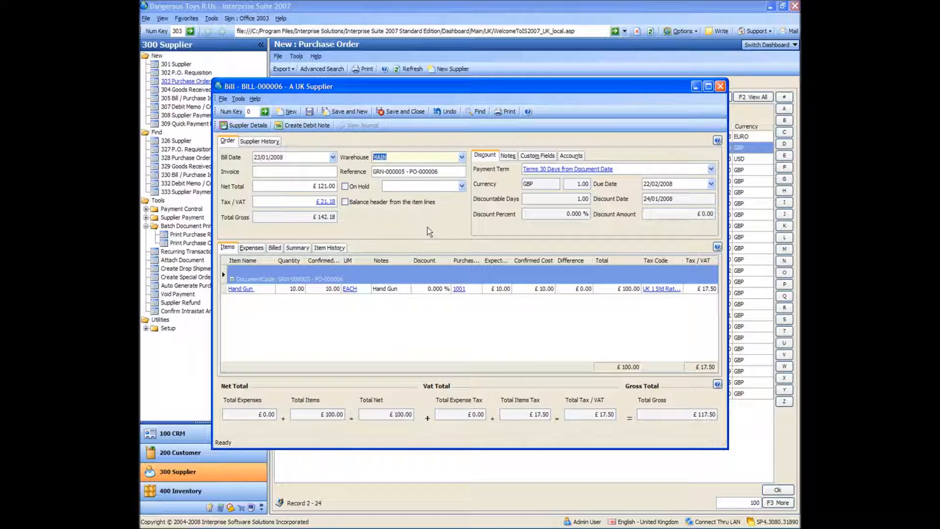
Set the Hand Gun line's confirmed quantity to 11 and its confirmed cost to £11.00.
click(327, 289)
text(11)
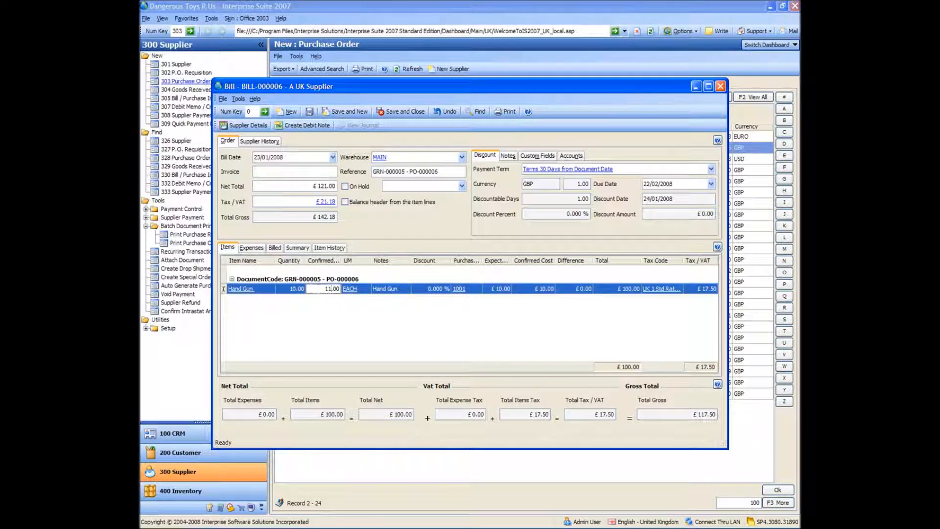
key(Return)
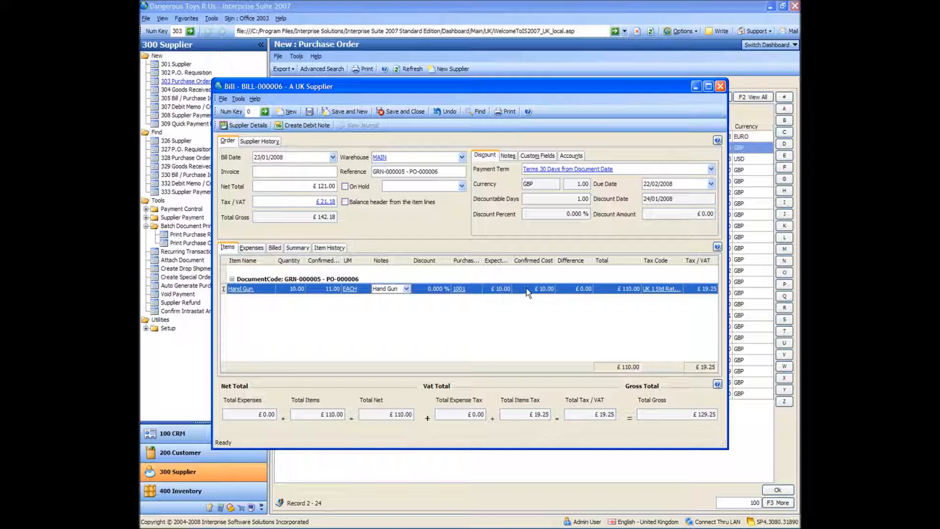
click(528, 288)
text(11)
click(654, 289)
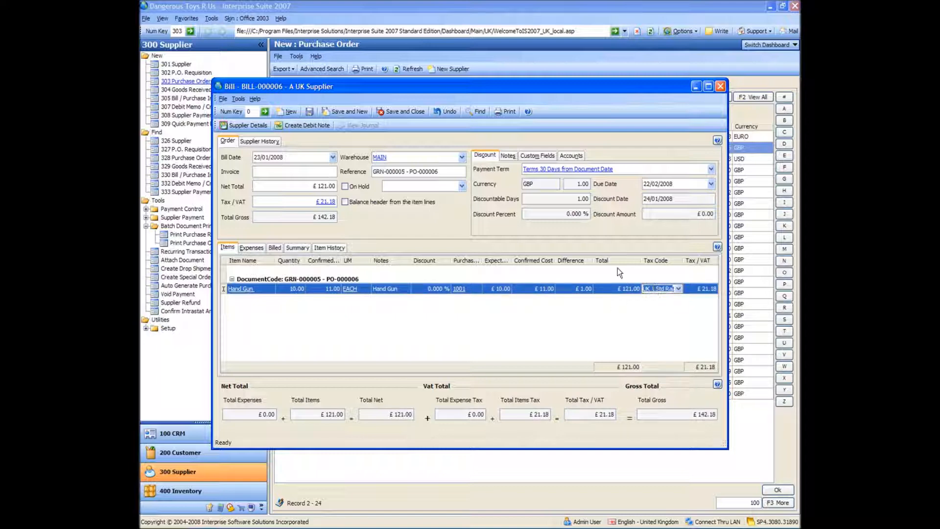
click(516, 314)
Create a debit note from the bill for both the Hand Gun cost difference and quantity difference.
click(290, 127)
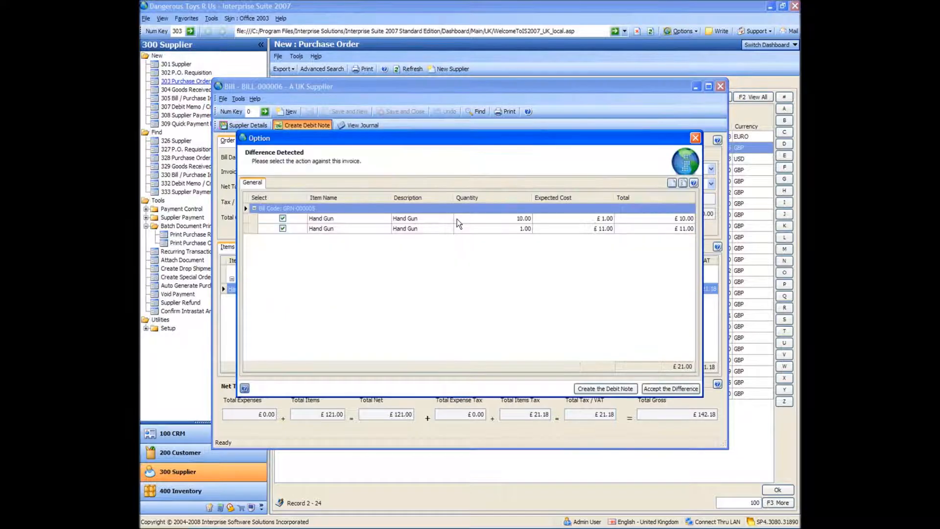
click(495, 276)
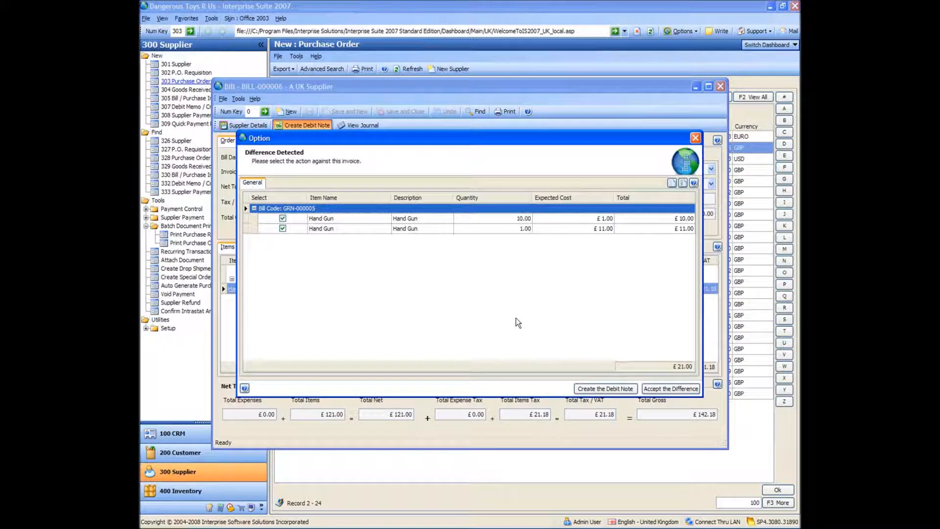
click(600, 392)
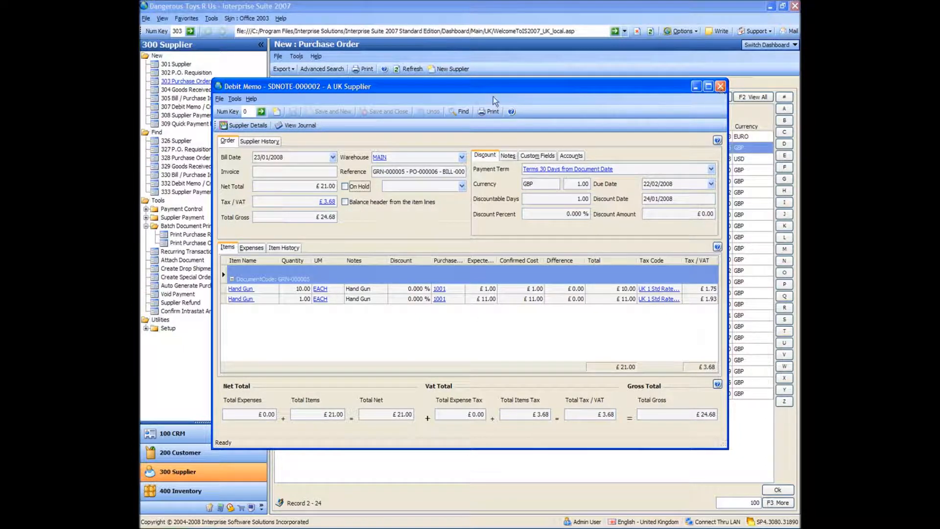
Examine the print preview of the new debit memo, and close the preview and the memo.
click(491, 112)
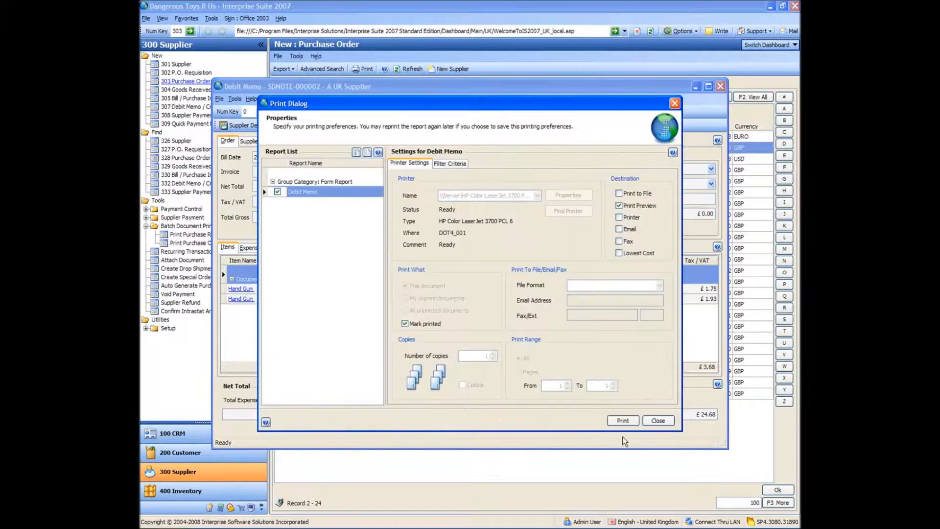
click(619, 421)
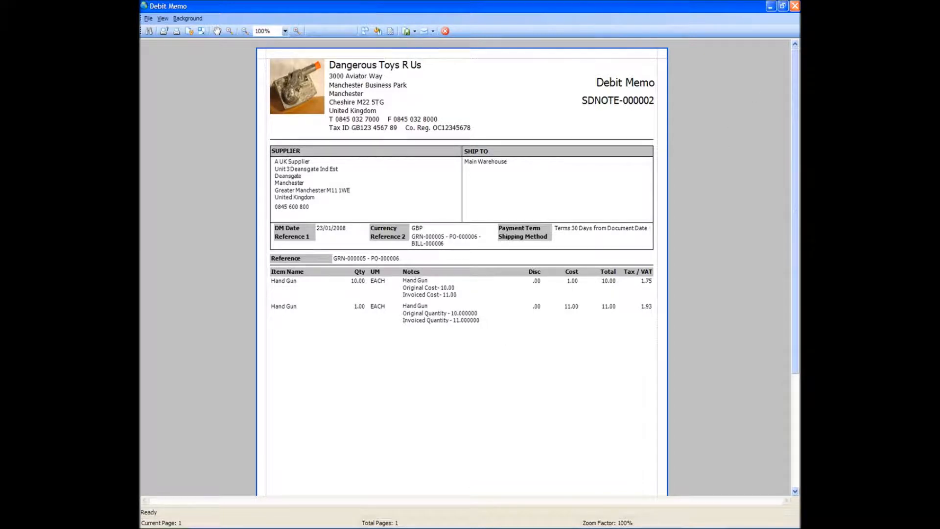
click(796, 7)
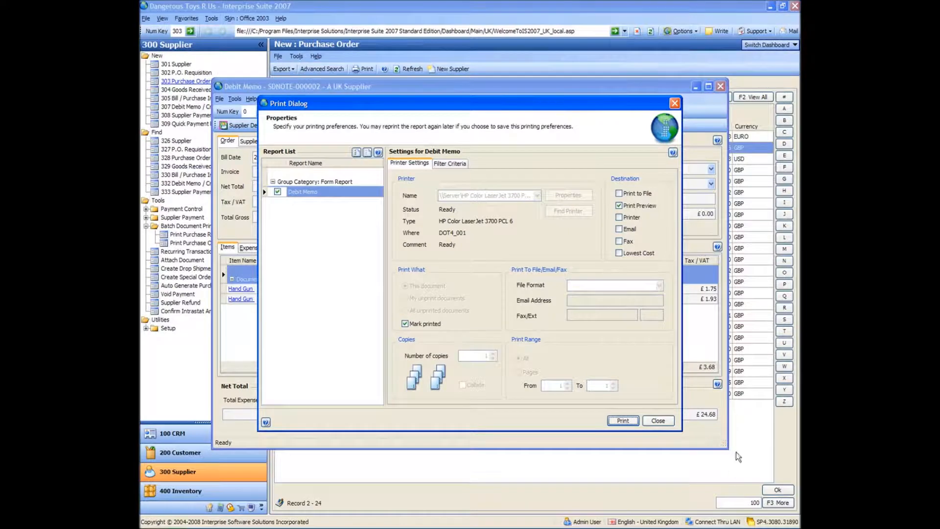
click(659, 422)
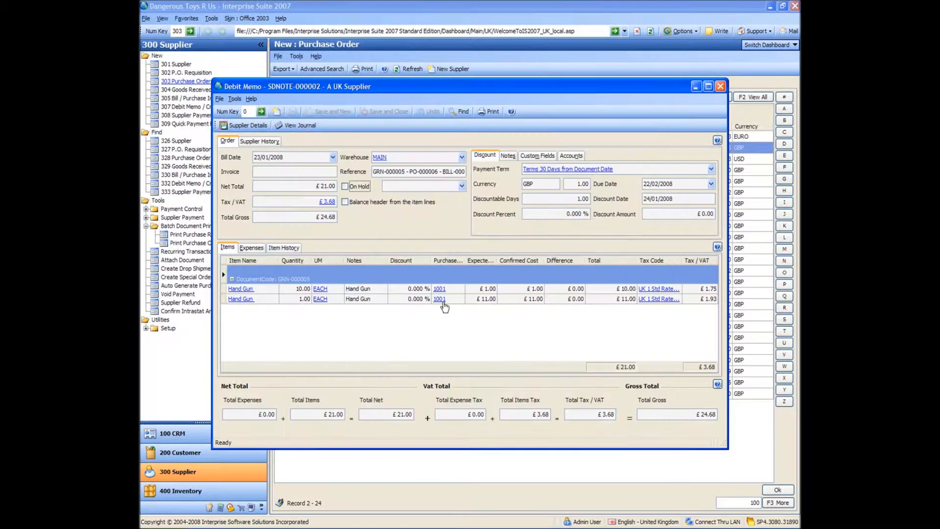
click(720, 87)
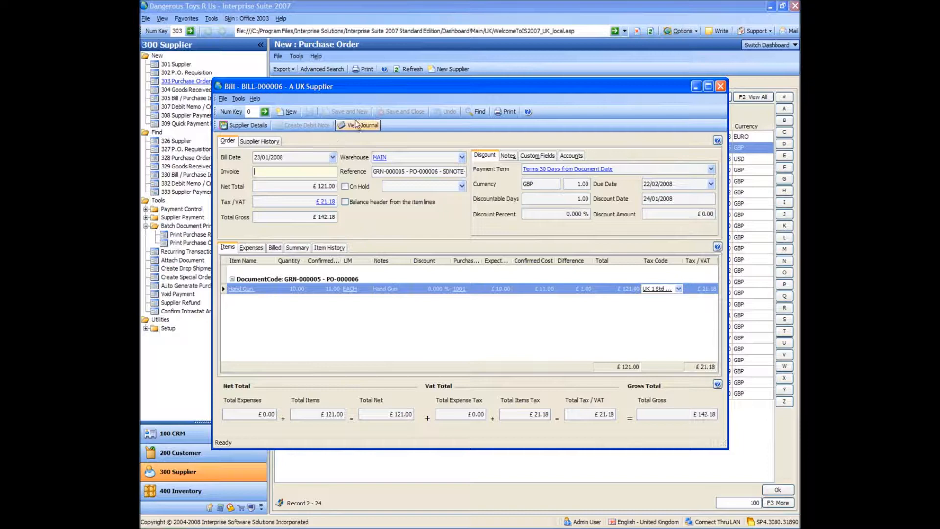
Examine the bill's journal postings, including the Over Invoiced Control line, and close the journal.
click(355, 126)
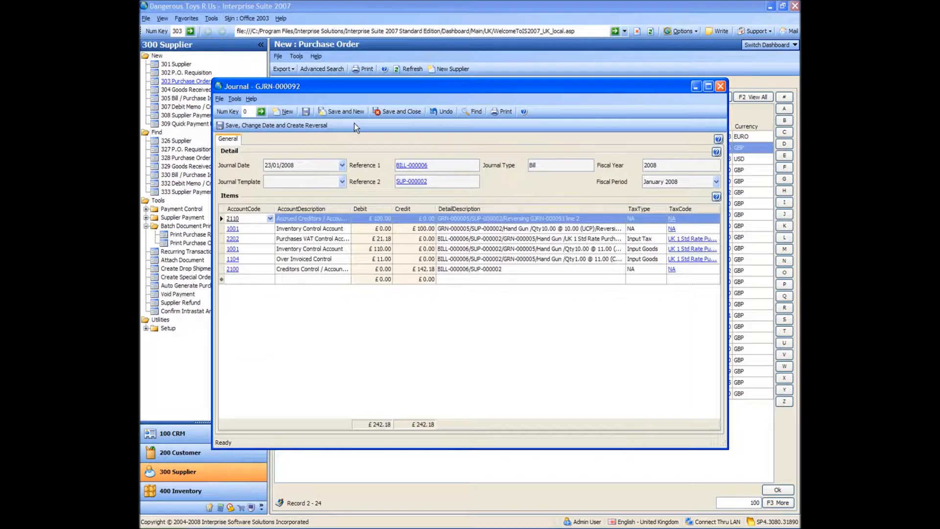
click(334, 259)
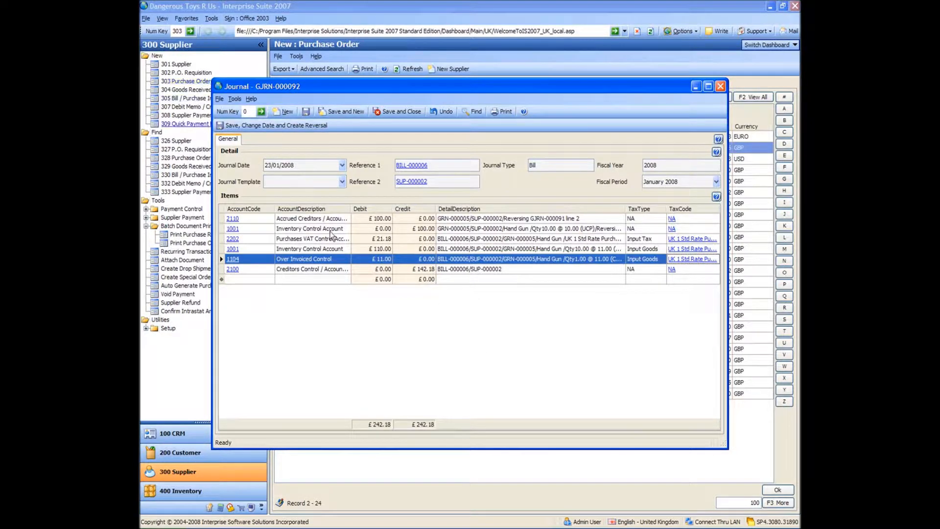
click(721, 87)
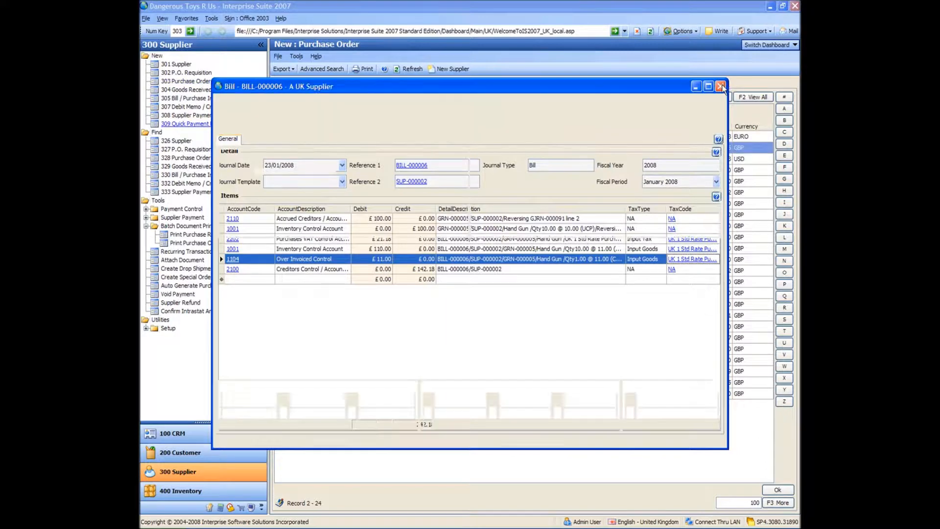
click(422, 292)
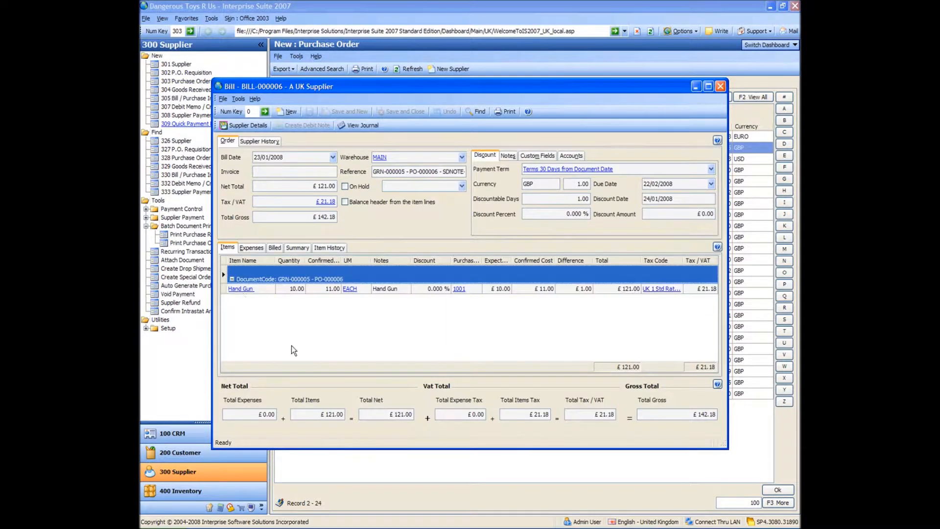
Open the Hand Gun item from the bill and examine its item ledger.
click(242, 289)
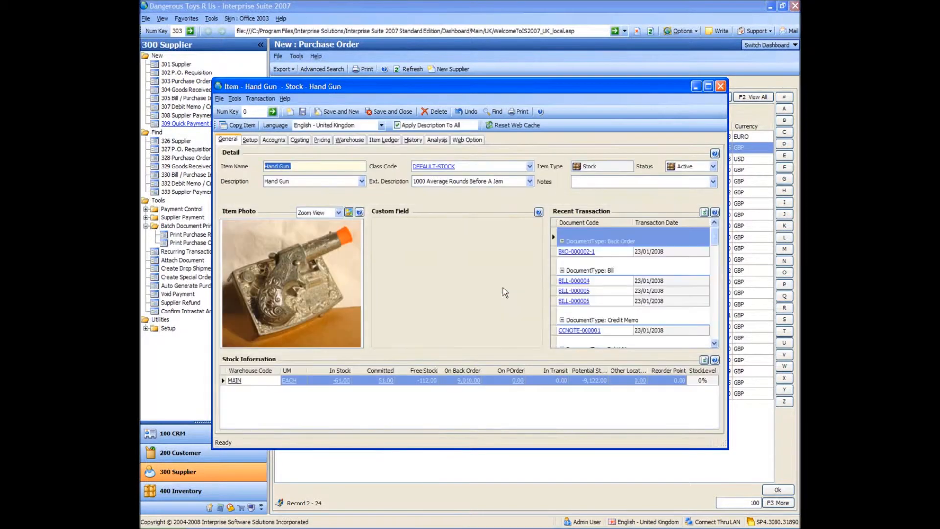
click(385, 141)
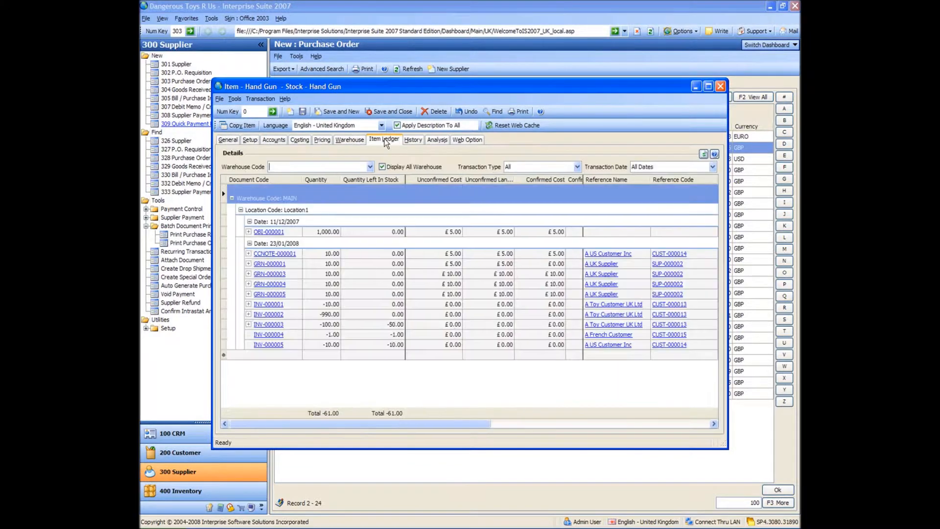